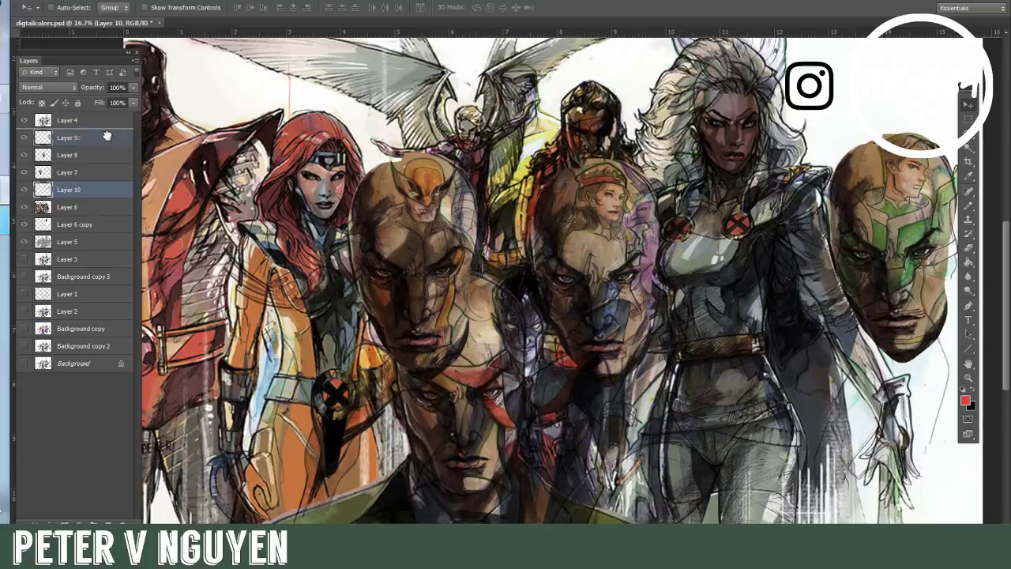
Step: Paste the copied head piece, position it over the woman with the headband, and merge the pasted layers down
{"action": "key", "text": "ctrl+v"}
{"action": "left_click_drag", "start_coordinate": [546, 232], "coordinate": [627, 150]}
{"action": "key", "text": "ctrl+e"}
{"action": "key", "text": "ctrl+e"}
{"action": "key", "text": "ctrl+e"}
{"action": "key", "text": "ctrl+e"}
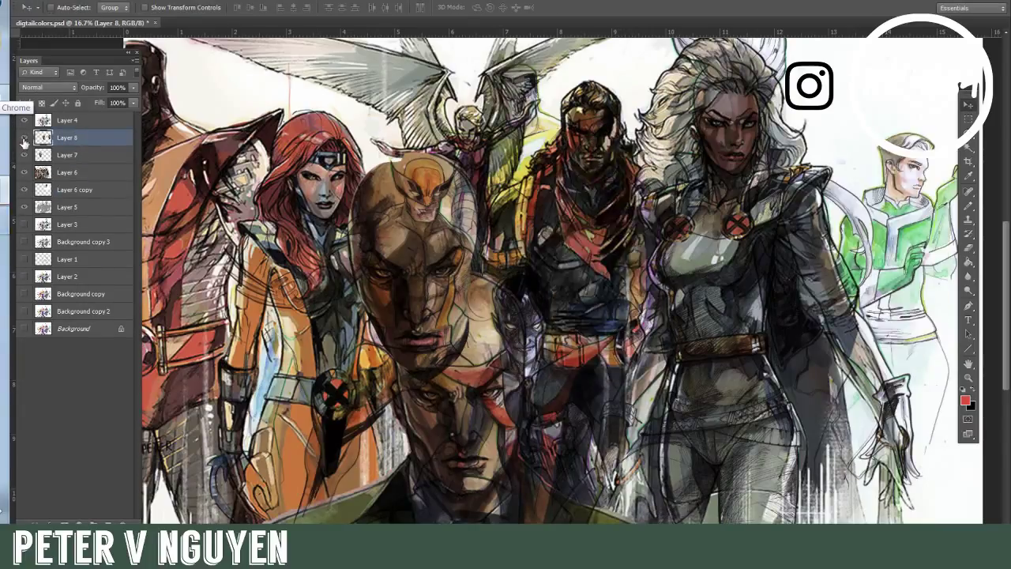
Step: Lasso a piece of the green jacket from Layer 6, paste it over the seated-figure area and raise its layer in the stack
{"action": "left_click", "coordinate": [970, 135]}
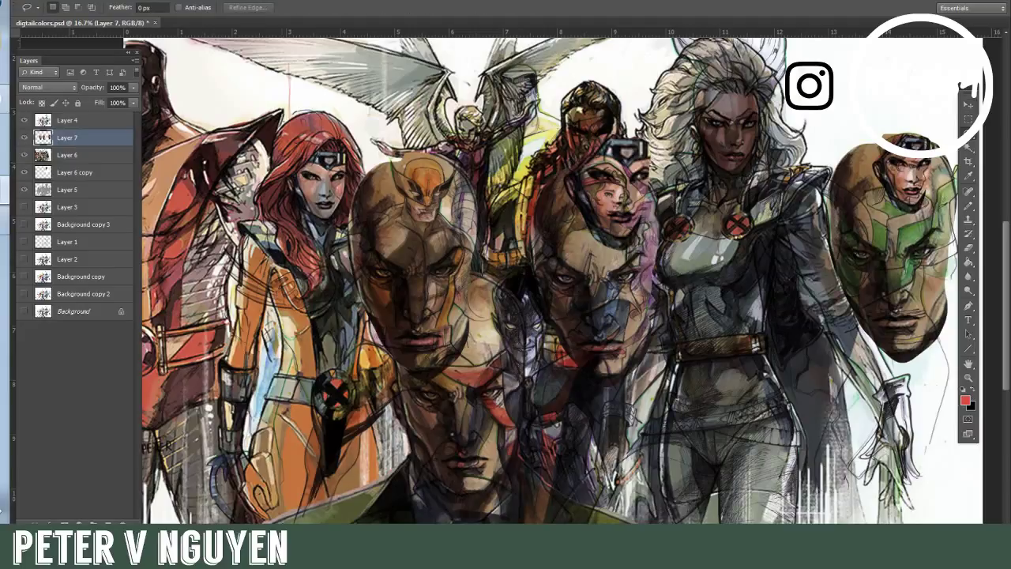
{"action": "left_click", "coordinate": [74, 156]}
{"action": "key", "text": "ctrl+minus"}
{"action": "mouse_move", "coordinate": [393, 461]}
{"action": "left_mouse_down"}
{"action": "mouse_move", "coordinate": [324, 492]}
{"action": "mouse_move", "coordinate": [392, 461]}
{"action": "left_mouse_up"}
{"action": "key", "text": "ctrl+v"}
{"action": "key", "text": "ctrl+v"}
{"action": "key", "text": "v"}
{"action": "left_click_drag", "start_coordinate": [361, 227], "coordinate": [626, 219]}
{"action": "left_click_drag", "start_coordinate": [71, 155], "coordinate": [70, 131]}
{"action": "left_click_drag", "start_coordinate": [689, 237], "coordinate": [687, 212]}
Step: Paste more copies of the green jacket piece and arrange them over the green-suited figure's torso and legs
{"action": "key", "text": "ctrl+v"}
{"action": "left_click_drag", "start_coordinate": [442, 252], "coordinate": [731, 332]}
{"action": "key", "text": "ctrl+v"}
{"action": "key", "text": "ctrl+v"}
{"action": "left_click_drag", "start_coordinate": [731, 333], "coordinate": [990, 451]}
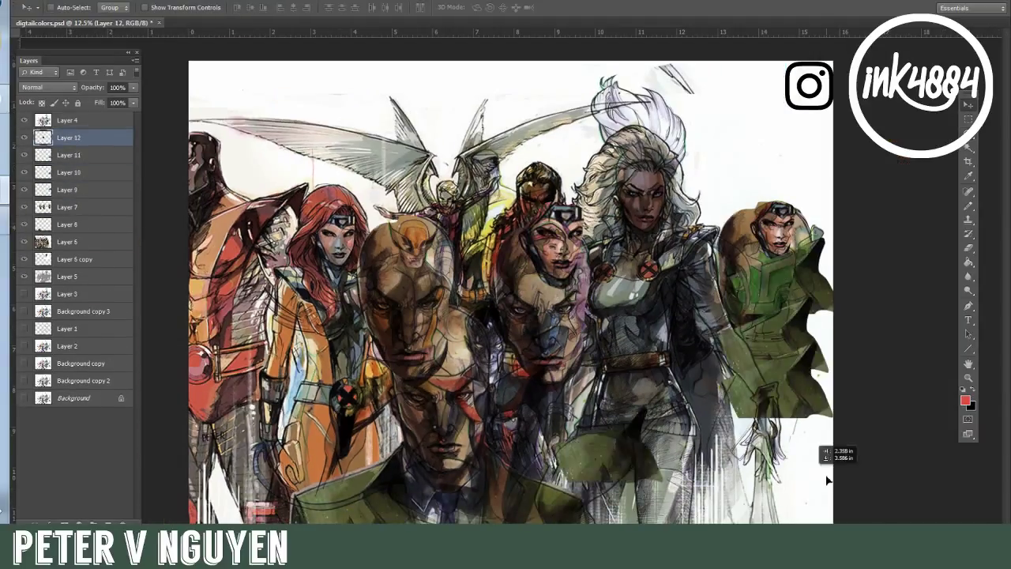
{"action": "key", "text": "ctrl+v"}
{"action": "left_click_drag", "start_coordinate": [630, 332], "coordinate": [874, 477]}
{"action": "key", "text": "ctrl+v"}
Step: Merge the pasted green jacket layers down into one layer
{"action": "key", "text": "ctrl+e"}
{"action": "key", "text": "ctrl+e"}
{"action": "key", "text": "ctrl+e"}
{"action": "key", "text": "ctrl+e"}
{"action": "key", "text": "ctrl+e"}
Step: Merge Layer 7 down into Layer 8, comparing the layers by toggling their visibility, and leave Layer 8 hidden
{"action": "left_click", "coordinate": [87, 157]}
{"action": "left_click", "coordinate": [25, 155]}
{"action": "left_click", "coordinate": [25, 155]}
{"action": "left_click", "coordinate": [67, 138]}
{"action": "key", "text": "ctrl+e"}
{"action": "left_click", "coordinate": [25, 155]}
{"action": "left_click", "coordinate": [25, 173]}
{"action": "left_click", "coordinate": [25, 173]}
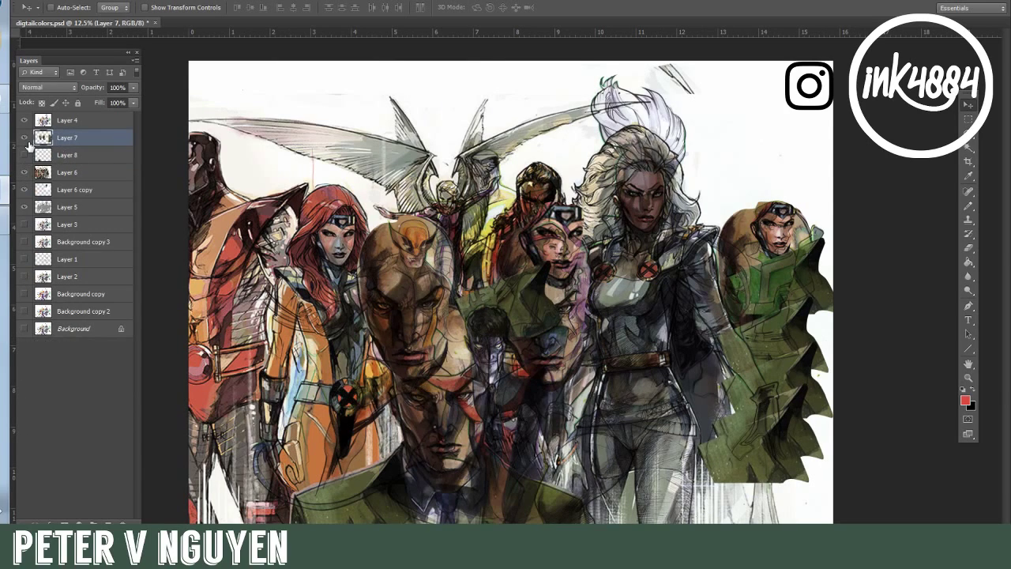
{"action": "key", "text": "ctrl+e"}
{"action": "left_click", "coordinate": [25, 139]}
{"action": "left_click", "coordinate": [26, 156]}
{"action": "left_click", "coordinate": [26, 156]}
Step: Duplicate Layer 6, scale the copy to about 67.9%, and align its red-and-yellow armoured figure with Colossus in the line art
{"action": "left_click_drag", "start_coordinate": [69, 155], "coordinate": [108, 523]}
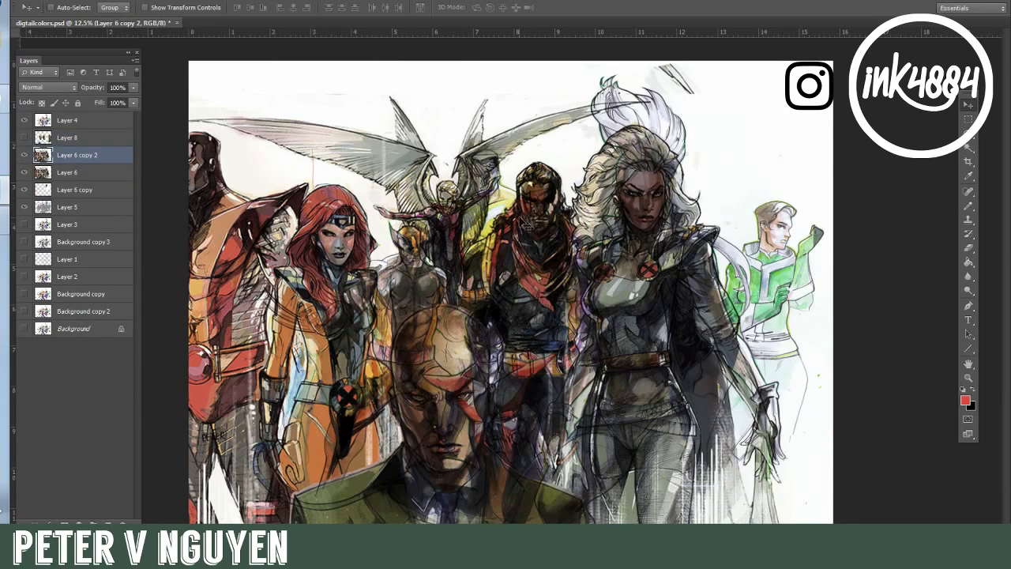
{"action": "left_click_drag", "start_coordinate": [547, 219], "coordinate": [832, 205]}
{"action": "key", "text": "ctrl+t"}
{"action": "left_click_drag", "start_coordinate": [311, 77], "coordinate": [549, 243]}
{"action": "mouse_move", "coordinate": [679, 320]}
{"action": "left_mouse_down"}
{"action": "mouse_move", "coordinate": [577, 186]}
{"action": "mouse_move", "coordinate": [504, 207]}
{"action": "left_mouse_up"}
{"action": "key", "text": "Return"}
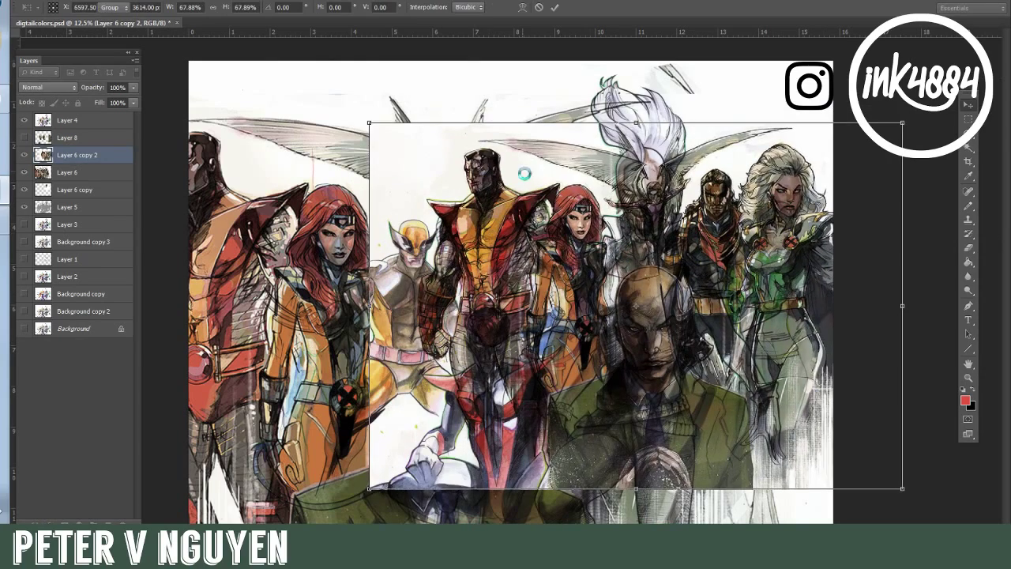
Step: Lasso the red-and-yellow armoured figure on the scaled copy and delete everything outside it
{"action": "key", "text": "l"}
{"action": "mouse_move", "coordinate": [548, 126]}
{"action": "left_mouse_down"}
{"action": "mouse_move", "coordinate": [455, 393]}
{"action": "mouse_move", "coordinate": [546, 127]}
{"action": "left_mouse_up"}
{"action": "key", "text": "ctrl+shift+i"}
{"action": "key", "text": "Delete"}
{"action": "key", "text": "ctrl+d"}
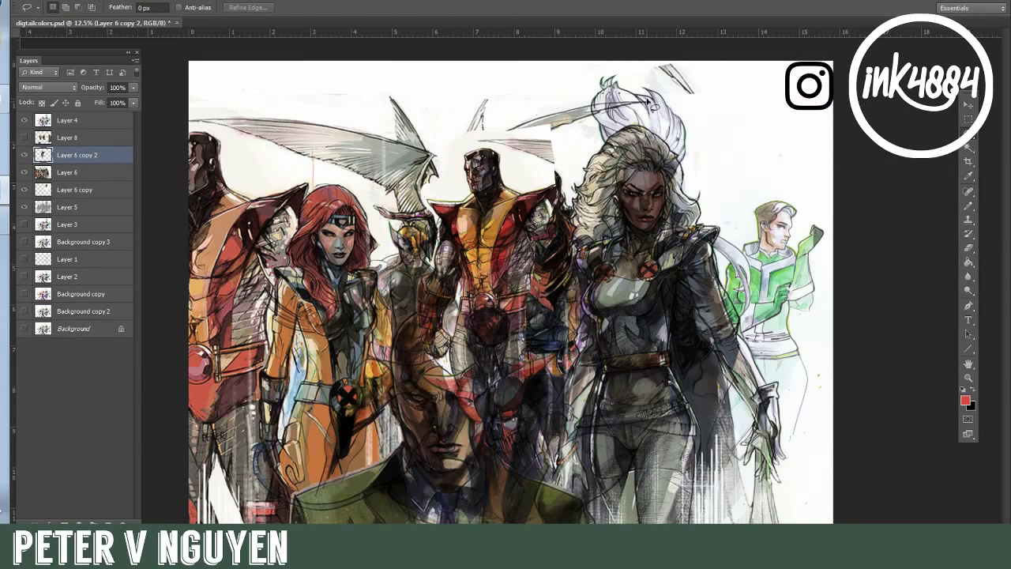
Step: Show Layer 8 and merge it with Layer 6 copy 2 and Layer 6
{"action": "left_click", "coordinate": [24, 137]}
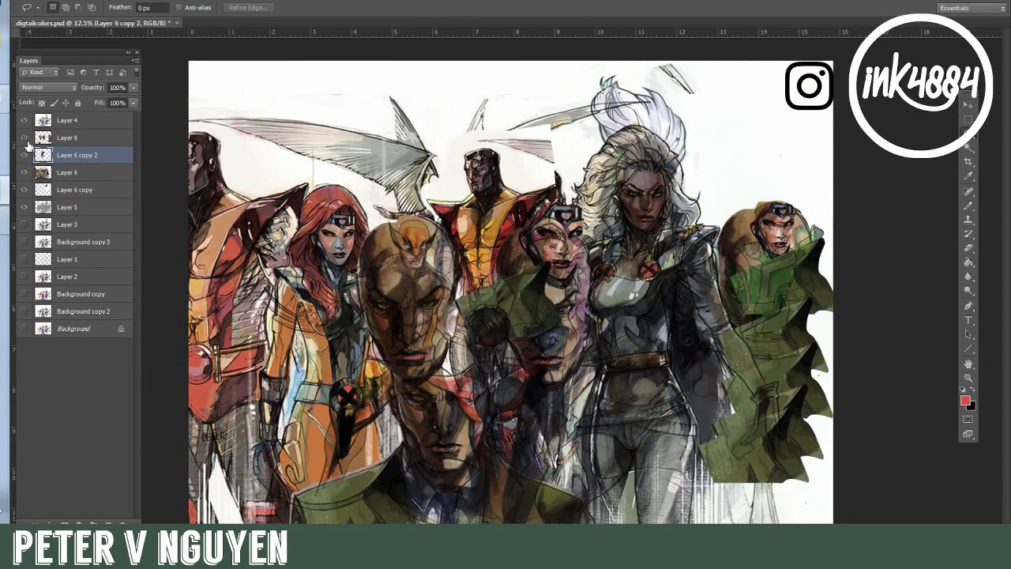
{"action": "left_click", "coordinate": [25, 172]}
{"action": "left_click", "coordinate": [24, 174]}
{"action": "left_click", "coordinate": [26, 141]}
{"action": "left_click", "coordinate": [25, 140]}
{"action": "left_click", "coordinate": [70, 124]}
{"action": "left_click", "coordinate": [72, 140]}
{"action": "left_click", "coordinate": [83, 169], "text": "shift"}
{"action": "key", "text": "ctrl+e"}
Step: Compare the artwork with and without Layer 8, and move Layer 6 copy above it
{"action": "left_click", "coordinate": [67, 126]}
{"action": "left_click", "coordinate": [25, 139]}
{"action": "left_click", "coordinate": [5, 221]}
{"action": "left_click", "coordinate": [6, 221]}
{"action": "left_click", "coordinate": [25, 139]}
{"action": "left_click_drag", "start_coordinate": [59, 158], "coordinate": [57, 140]}
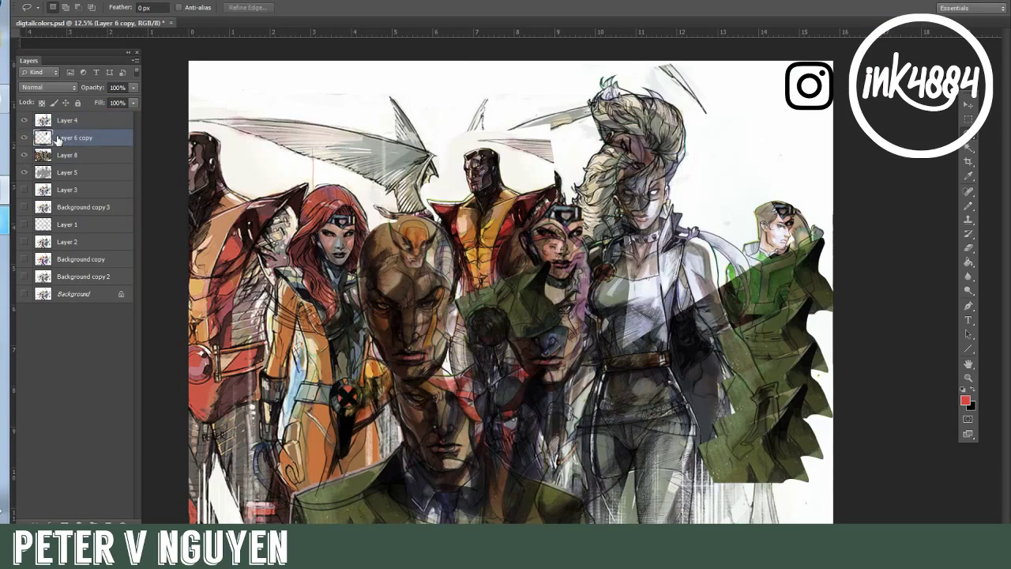
Step: Delete unwanted areas around the mohawk on Layer 6 copy and merge the layer down into Layer 8
{"action": "left_click_drag", "start_coordinate": [642, 162], "coordinate": [644, 169]}
{"action": "key", "text": "Delete"}
{"action": "left_click_drag", "start_coordinate": [707, 87], "coordinate": [710, 84]}
{"action": "key", "text": "Delete"}
{"action": "key", "text": "ctrl+e"}
Step: Hide Layer 8 and fill the white gaps in the front woman's straight leg on Layer 5 with the sampled grey
{"action": "left_click", "coordinate": [25, 139]}
{"action": "left_click", "coordinate": [27, 156]}
{"action": "left_click", "coordinate": [27, 156]}
{"action": "left_click", "coordinate": [67, 156]}
{"action": "key", "text": "ctrl+space"}
{"action": "left_click", "coordinate": [644, 423]}
{"action": "left_click", "coordinate": [644, 423]}
{"action": "left_click", "coordinate": [644, 423]}
{"action": "left_click_drag", "start_coordinate": [644, 443], "coordinate": [494, 151]}
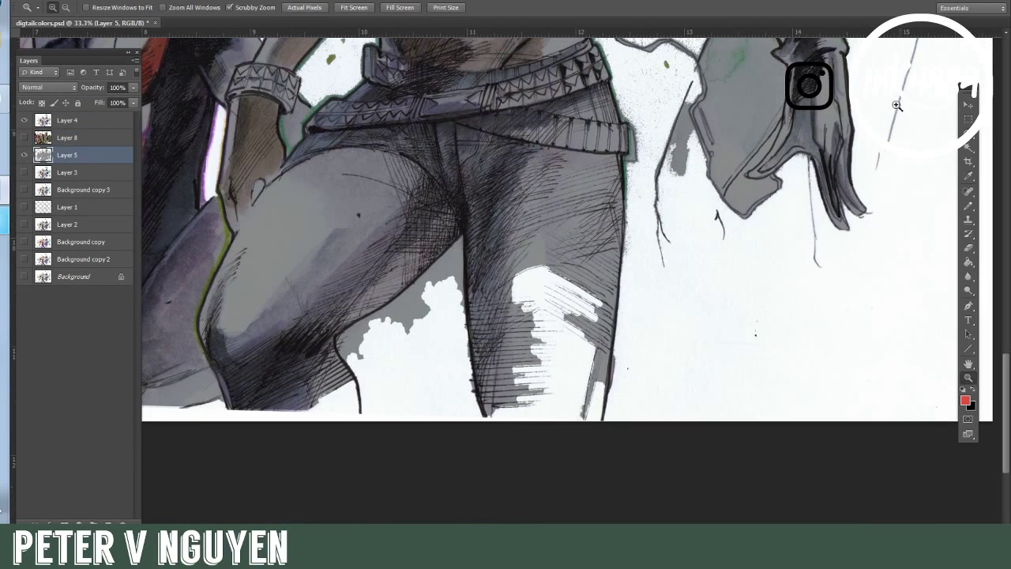
{"action": "mouse_move", "coordinate": [466, 241]}
{"action": "left_mouse_down"}
{"action": "mouse_move", "coordinate": [529, 461]}
{"action": "mouse_move", "coordinate": [472, 242]}
{"action": "left_mouse_up"}
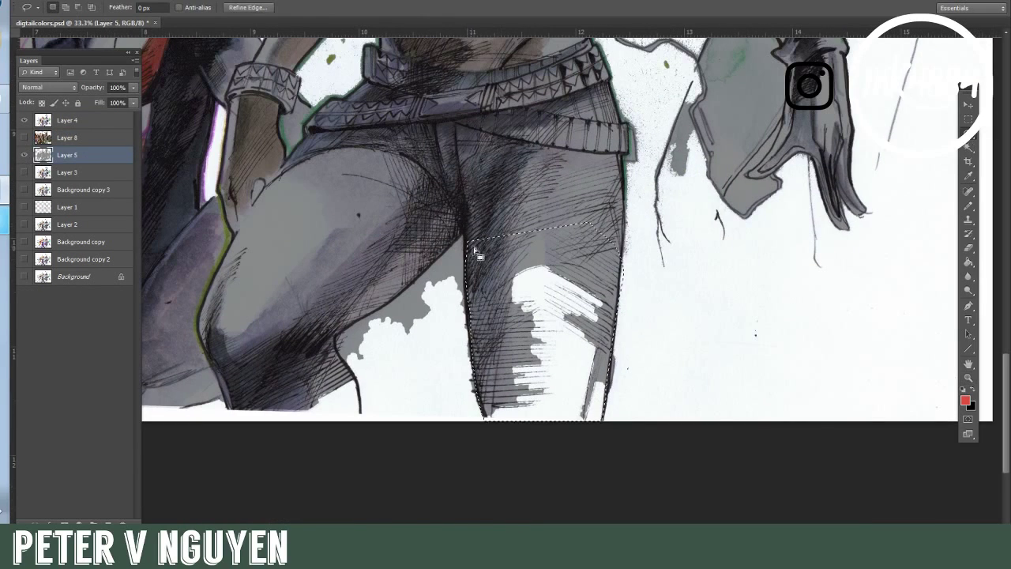
{"action": "left_click", "coordinate": [969, 175]}
{"action": "left_click", "coordinate": [968, 262]}
{"action": "left_click", "coordinate": [564, 338]}
Step: Outline the unfinished lower end of the front woman's bent leg and fill it with grey
{"action": "key", "text": "l"}
{"action": "left_click_drag", "start_coordinate": [226, 409], "coordinate": [361, 441]}
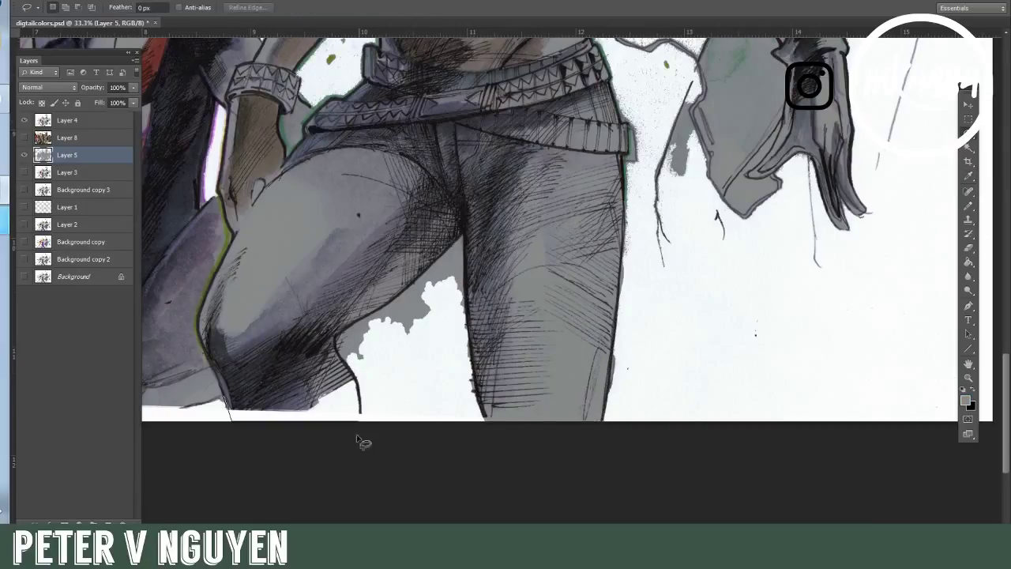
{"action": "key", "text": "g"}
{"action": "left_click", "coordinate": [343, 411]}
Step: Outline the space between the front woman's legs and clear the grey patches from it
{"action": "key", "text": "l"}
{"action": "left_click_drag", "start_coordinate": [337, 339], "coordinate": [444, 410]}
{"action": "left_click_drag", "start_coordinate": [462, 240], "coordinate": [338, 340]}
{"action": "key", "text": "Delete"}
{"action": "key", "text": "ctrl+d"}
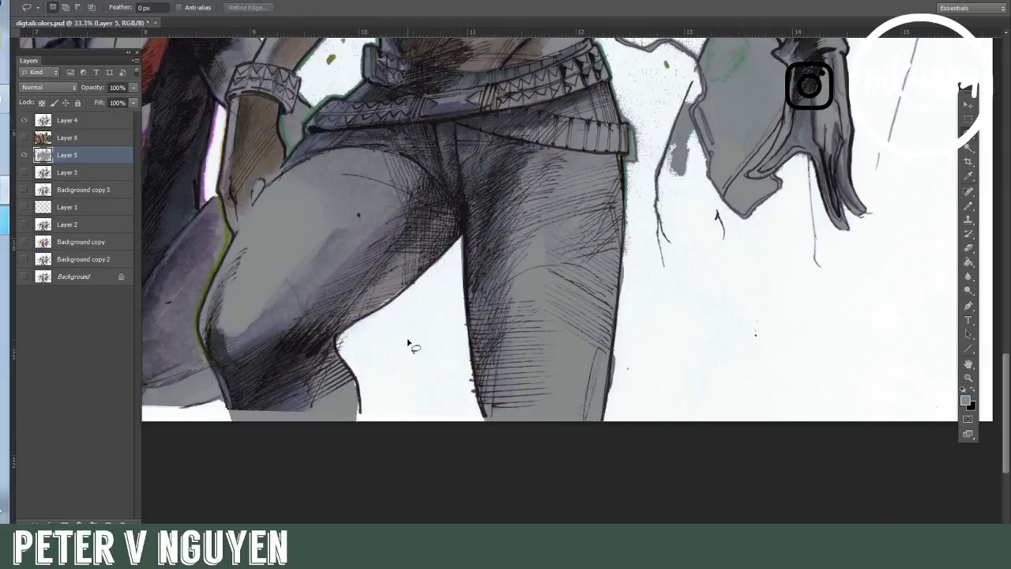
Step: Outline the small gap at the front woman's fingertips and fill it with grey
{"action": "scroll", "coordinate": [411, 345], "scroll_direction": "up", "scroll_amount": 5}
{"action": "left_click_drag", "start_coordinate": [261, 205], "coordinate": [259, 202]}
{"action": "key", "text": "g"}
{"action": "left_click", "coordinate": [261, 189]}
{"action": "key", "text": "l"}
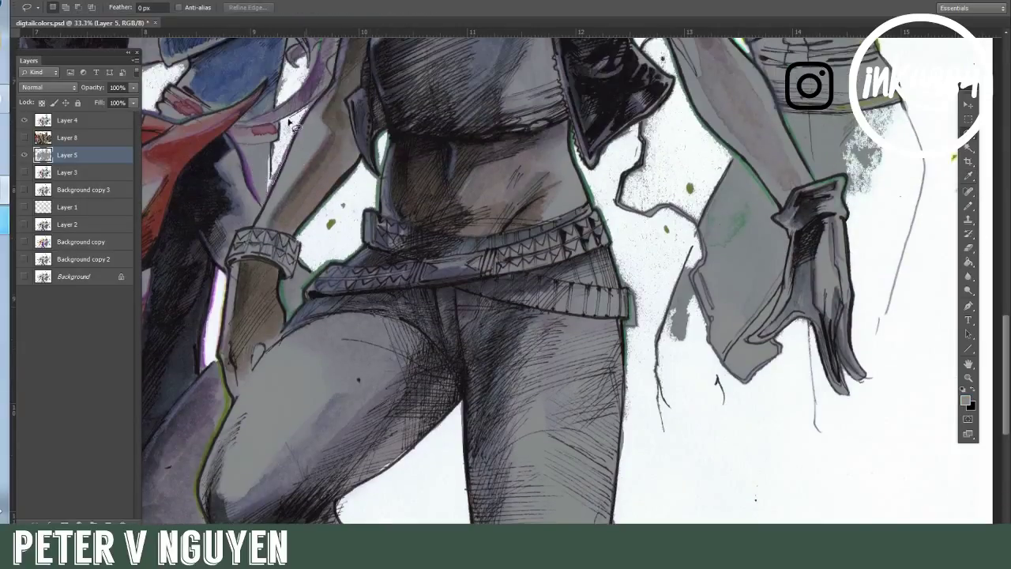
Step: Outline the stray area beside the dark-haired crouching figure's head on Layer 5 and clear it
{"action": "scroll", "coordinate": [342, 251], "scroll_direction": "up", "scroll_amount": 2}
{"action": "left_click_drag", "start_coordinate": [316, 174], "coordinate": [322, 155]}
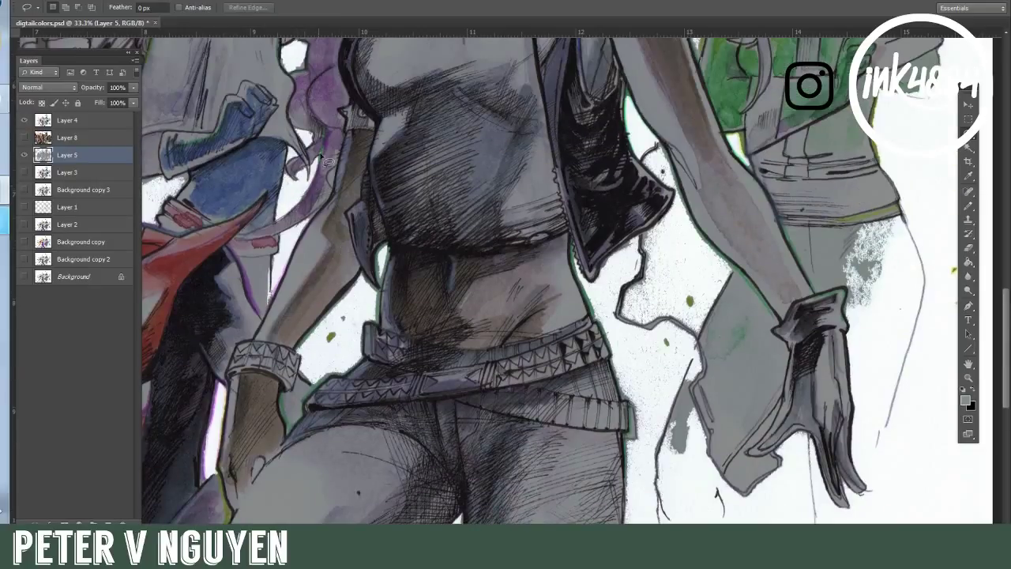
{"action": "scroll", "coordinate": [176, 203], "scroll_direction": "left", "scroll_amount": 4}
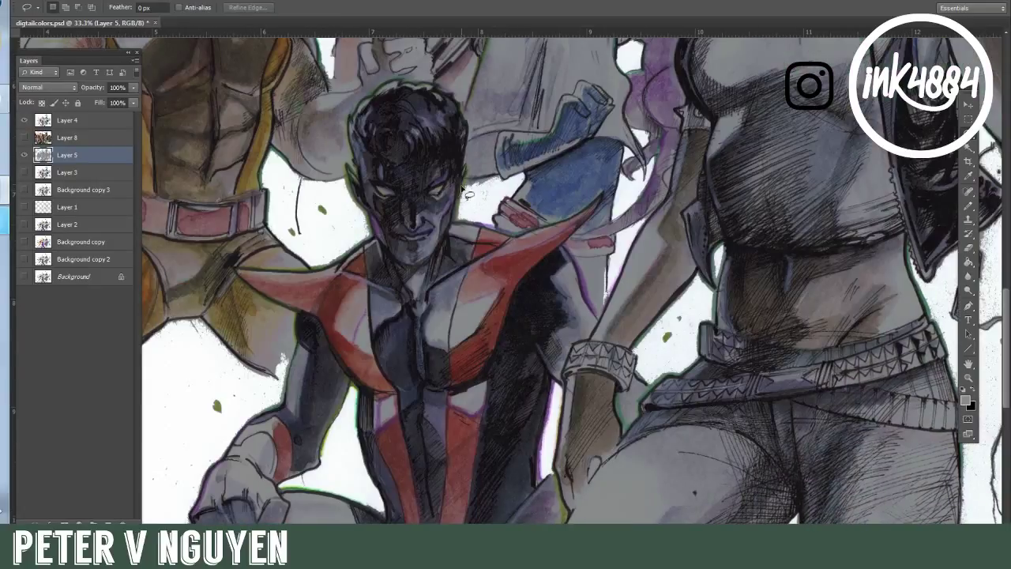
{"action": "left_click_drag", "start_coordinate": [372, 224], "coordinate": [361, 183]}
{"action": "key", "text": "Delete"}
{"action": "key", "text": "ctrl+d"}
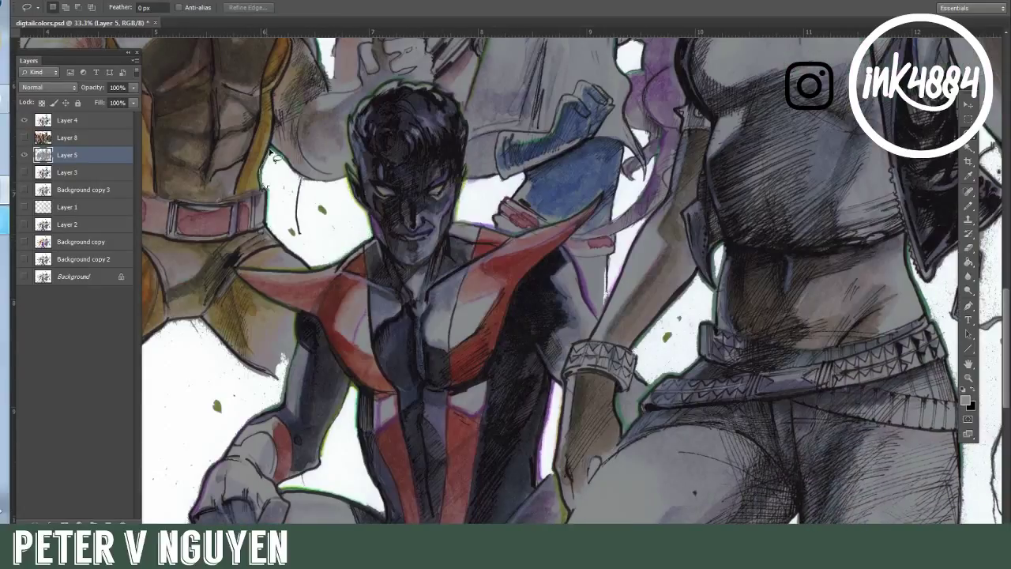
Step: Fill the gap around the crouching figure's arm with grey and touch up the small gap under the front woman's vest
{"action": "left_click_drag", "start_coordinate": [308, 400], "coordinate": [348, 395]}
{"action": "left_click", "coordinate": [968, 262]}
{"action": "left_click", "coordinate": [281, 370]}
{"action": "left_click", "coordinate": [346, 426]}
{"action": "key", "text": "ctrl+d"}
{"action": "left_click", "coordinate": [968, 132]}
{"action": "left_click_drag", "start_coordinate": [712, 262], "coordinate": [713, 272]}
{"action": "left_click_drag", "start_coordinate": [709, 300], "coordinate": [714, 328]}
Step: Examine the front woman's shoulder and the green-suited figure for remaining gaps in the grey base
{"action": "key", "text": "ctrl+0"}
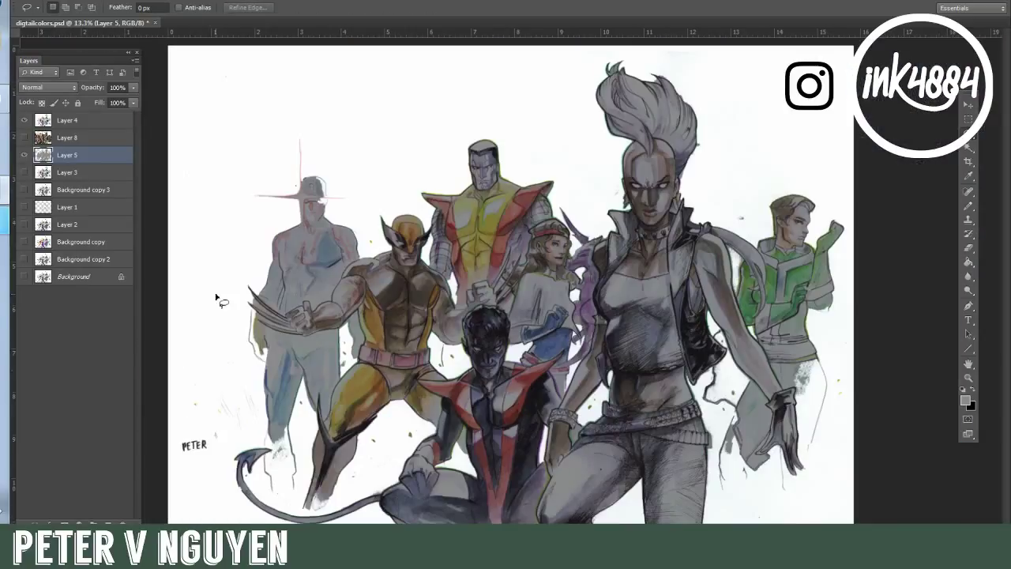
{"action": "key", "text": "ctrl+space"}
{"action": "left_click", "coordinate": [855, 305], "text": "ctrl"}
{"action": "mouse_move", "coordinate": [681, 198]}
{"action": "left_mouse_down"}
{"action": "mouse_move", "coordinate": [685, 340]}
{"action": "mouse_move", "coordinate": [372, 311]}
{"action": "left_mouse_up"}
{"action": "key", "text": "ctrl+minus"}
{"action": "key", "text": "ctrl+minus"}
{"action": "key", "text": "ctrl+minus"}
{"action": "key", "text": "ctrl+d"}
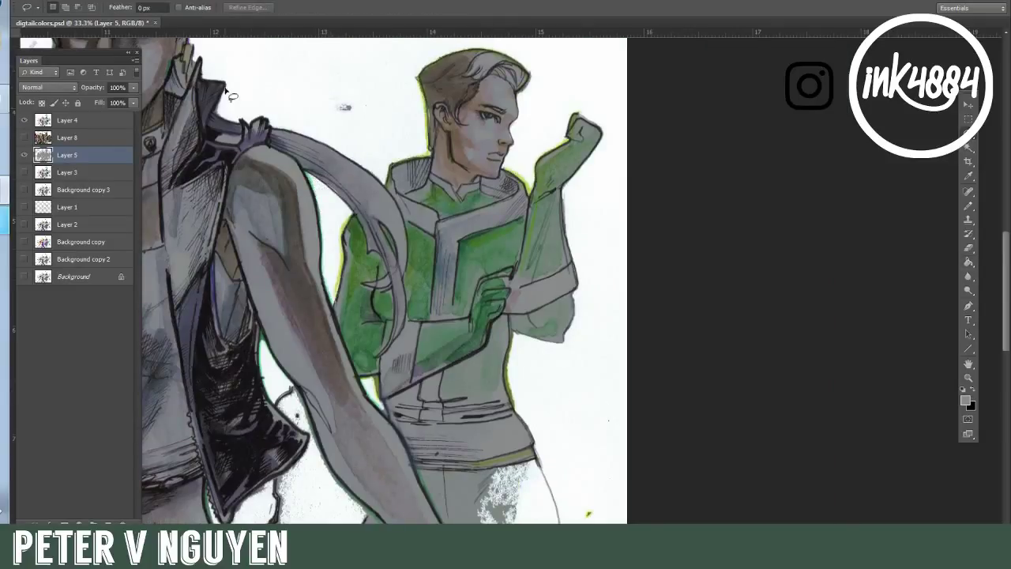
Step: Fill the unfinished lower leg of the hatted background figure with grey on Layer 5
{"action": "key", "text": "ctrl+minus"}
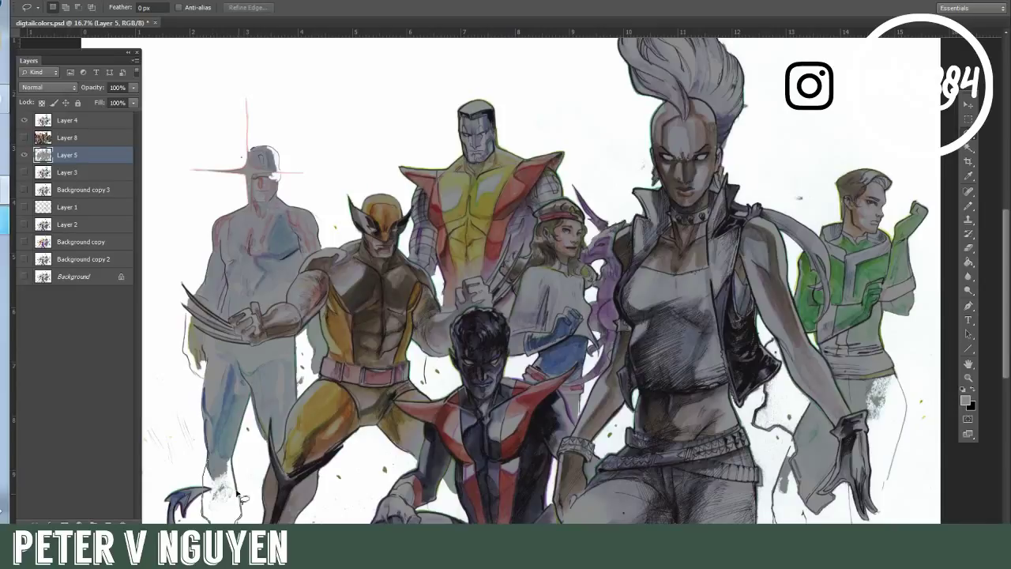
{"action": "key", "text": "g"}
{"action": "left_click", "coordinate": [234, 514]}
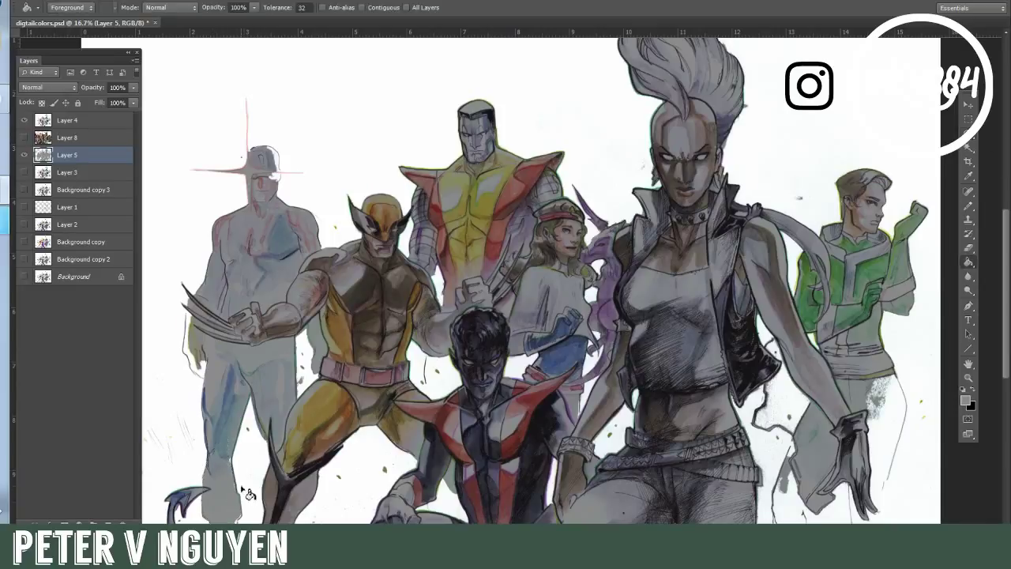
Step: Show Layer 8 and duplicate it
{"action": "left_click", "coordinate": [24, 138]}
{"action": "left_click", "coordinate": [24, 138]}
{"action": "left_click", "coordinate": [24, 138]}
{"action": "left_click_drag", "start_coordinate": [79, 140], "coordinate": [109, 522]}
Step: Select the white background of Layer 5 with the Magic Wand, delete that area from Layer 8 copy, and deselect
{"action": "left_click", "coordinate": [25, 156]}
{"action": "key", "text": "w"}
{"action": "left_click", "coordinate": [79, 172]}
{"action": "left_click", "coordinate": [279, 124]}
{"action": "left_click", "coordinate": [66, 139]}
{"action": "key", "text": "Delete"}
{"action": "key", "text": "ctrl+d"}
Step: Check the cutout with Layer 4 hidden, restore Layer 4, and select the background of Layer 5 with the Magic Wand
{"action": "left_click", "coordinate": [78, 121]}
{"action": "left_click", "coordinate": [71, 140]}
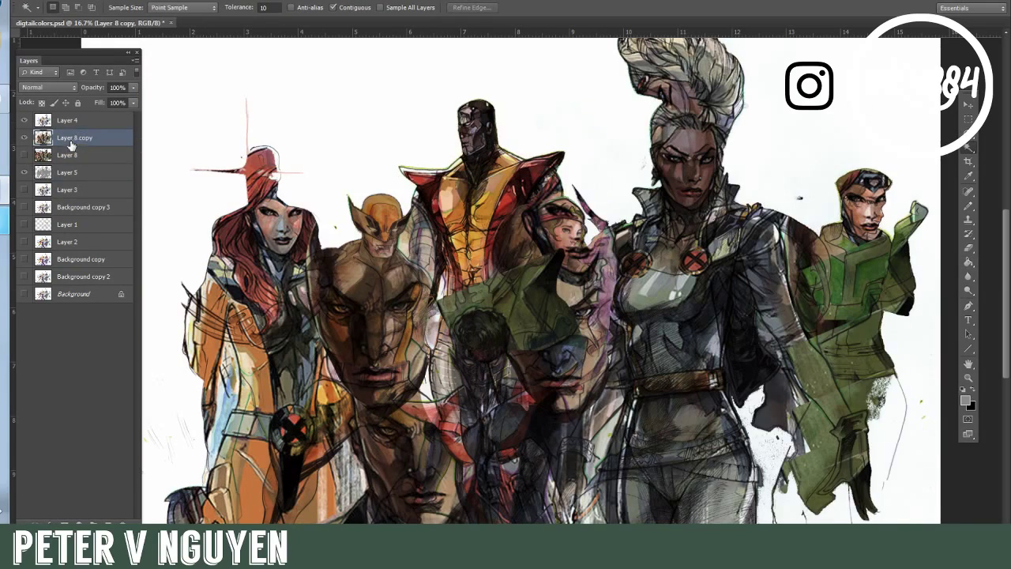
{"action": "left_click", "coordinate": [24, 120]}
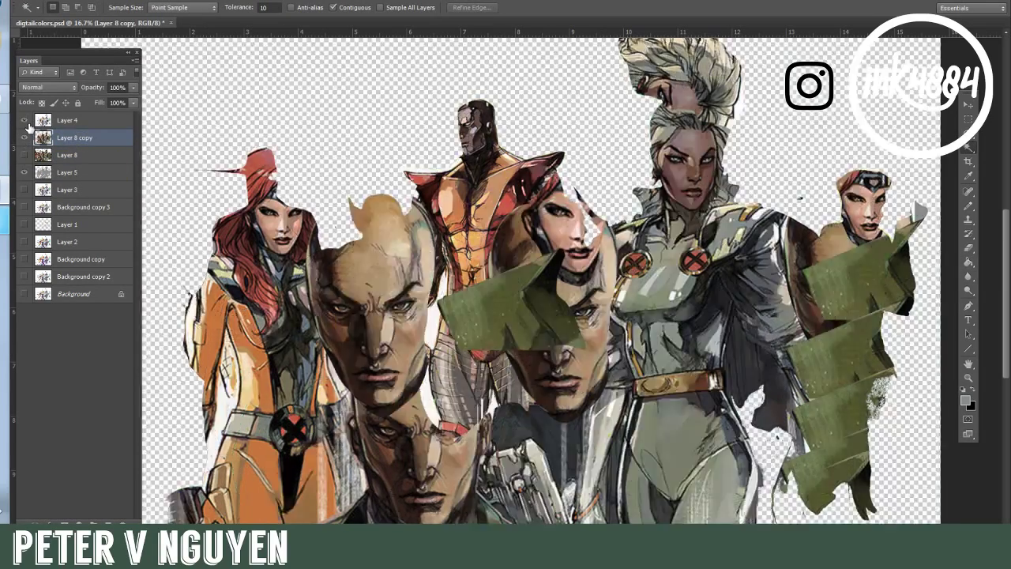
{"action": "left_click", "coordinate": [24, 121]}
{"action": "left_click", "coordinate": [71, 173]}
{"action": "left_click", "coordinate": [324, 114]}
{"action": "scroll", "coordinate": [380, 119], "scroll_direction": "up", "scroll_amount": 1}
Step: Sample the pale colour of the mohawk hair and duplicate Layer 8 copy
{"action": "key", "text": "i"}
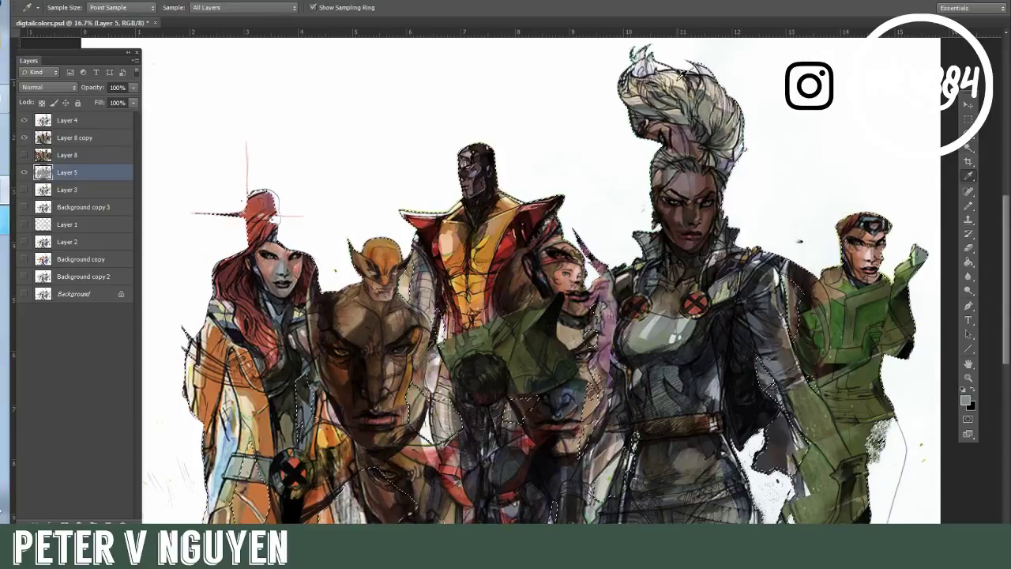
{"action": "left_click", "coordinate": [681, 75], "text": "alt"}
{"action": "left_click", "coordinate": [106, 140]}
{"action": "right_click", "coordinate": [106, 140]}
{"action": "left_click", "coordinate": [131, 168]}
{"action": "left_click", "coordinate": [591, 163]}
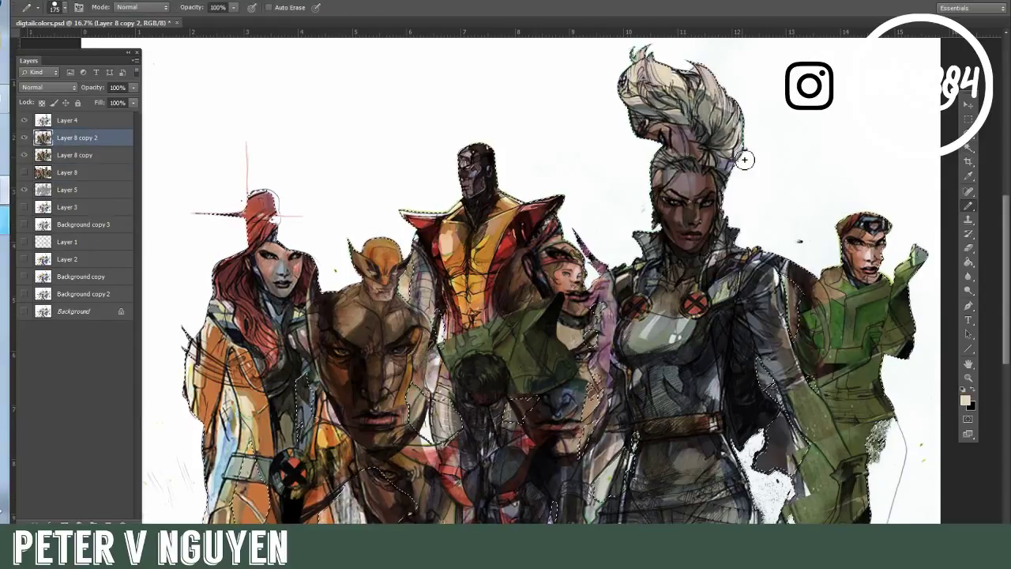
Step: Sample colours from the artwork and paint over mismatched areas of the faces and the hatted figure on Layer 8 copy 2
{"action": "left_click", "coordinate": [893, 293], "text": "alt"}
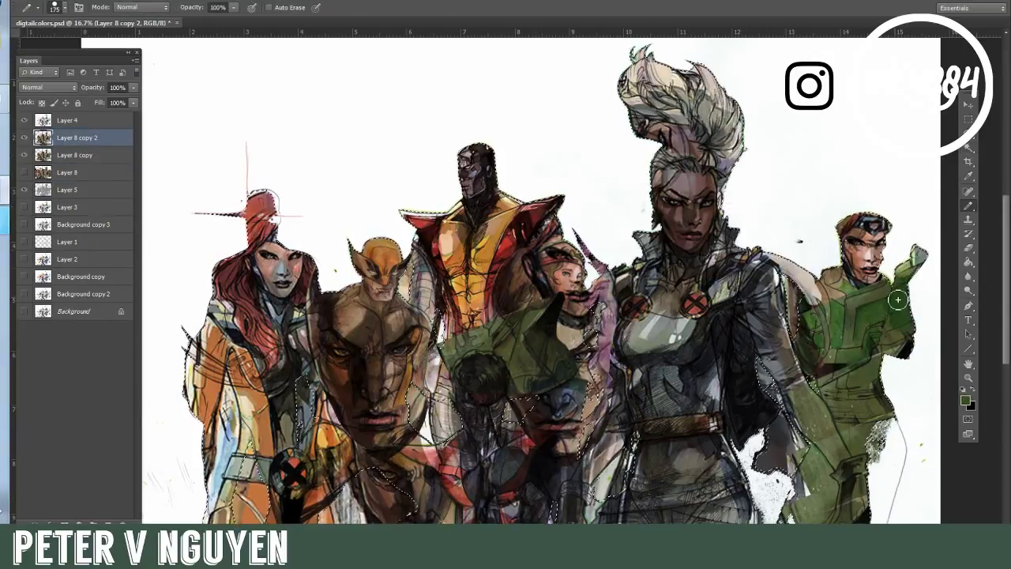
{"action": "left_click", "coordinate": [678, 108], "text": "alt"}
{"action": "key", "text": "shift+b"}
{"action": "key", "text": "shift+b"}
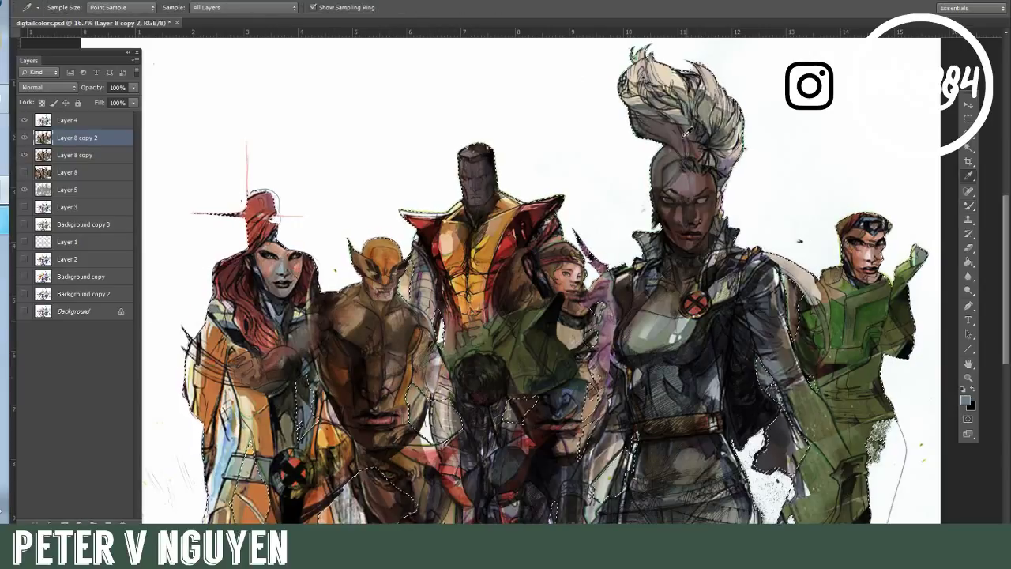
{"action": "key", "text": "g"}
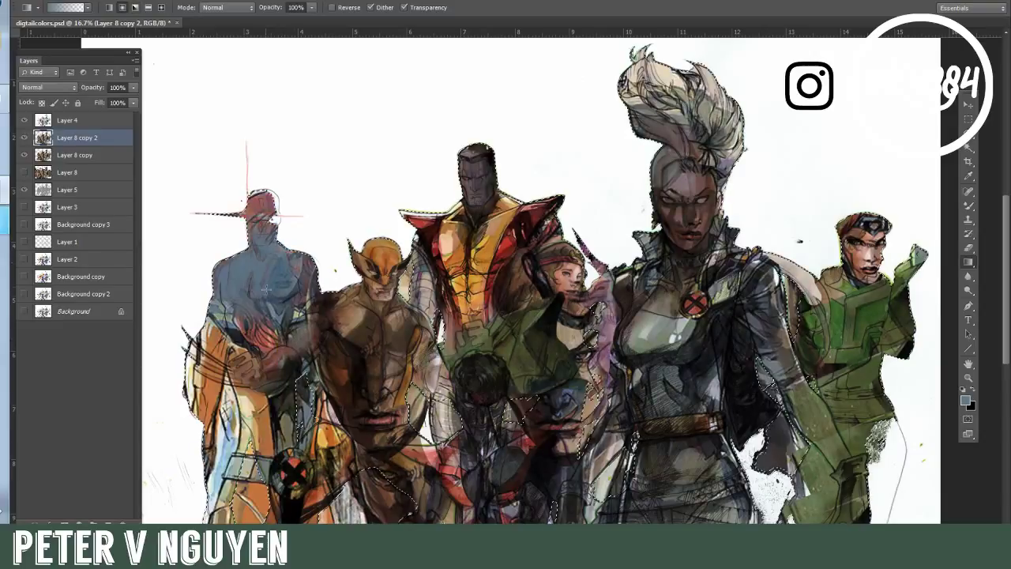
{"action": "key", "text": "b"}
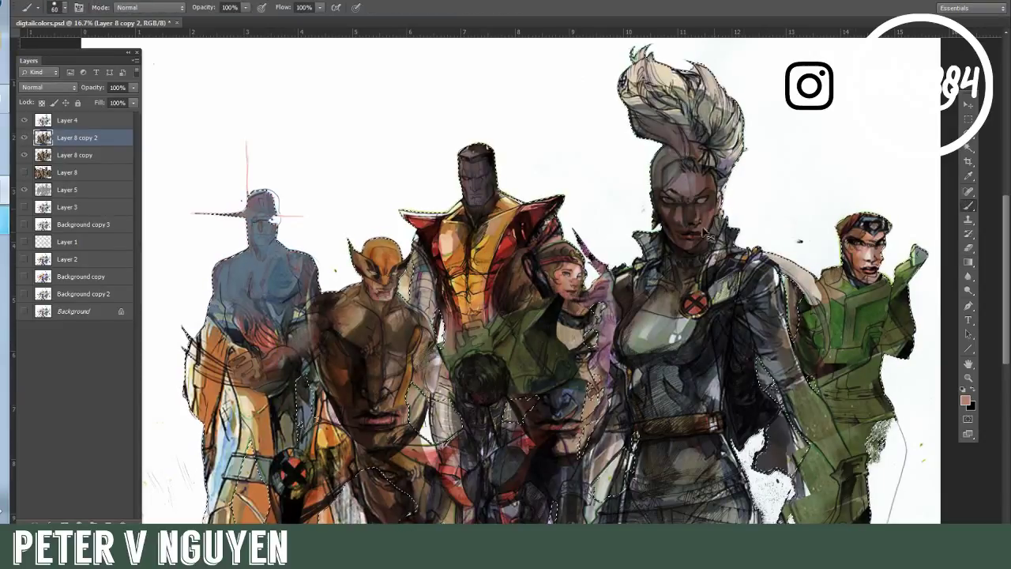
Step: Clear the selected background area on Layer 8 copy 2 and remove the selection
{"action": "key", "text": "Delete"}
{"action": "key", "text": "ctrl+d"}
{"action": "key", "text": "ctrl+z"}
{"action": "scroll", "coordinate": [677, 271], "scroll_direction": "down", "scroll_amount": 5}
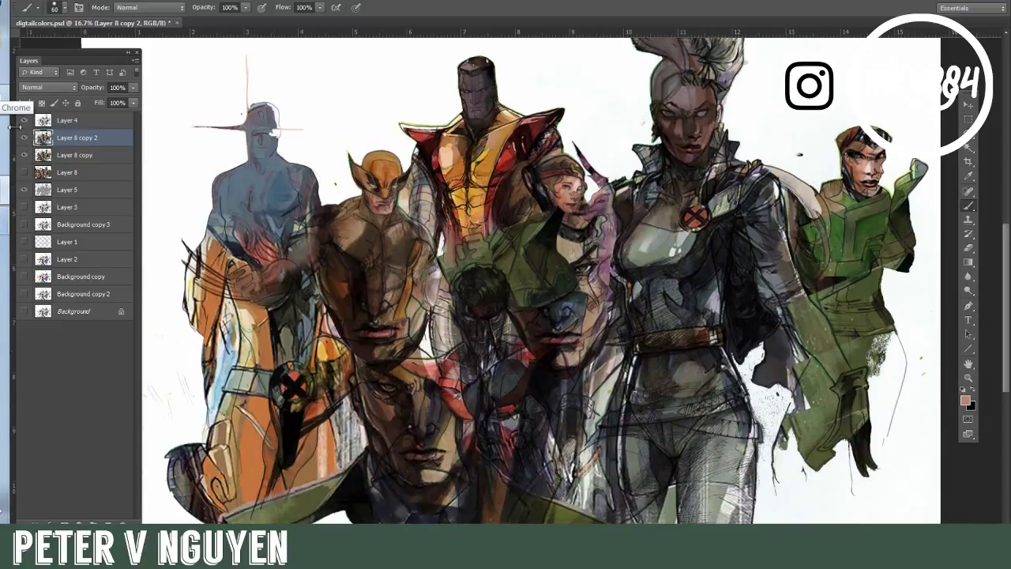
Step: Sample a reddish-brown skin tone from the mohawked woman's face and fill her lassoed upper arm with a gradient of it
{"action": "scroll", "coordinate": [292, 203], "scroll_direction": "up", "scroll_amount": 1}
{"action": "left_click", "coordinate": [679, 149], "text": "alt"}
{"action": "left_click", "coordinate": [706, 155], "text": "alt"}
{"action": "key", "text": "l"}
{"action": "left_click", "coordinate": [969, 263]}
{"action": "mouse_move", "coordinate": [818, 336]}
{"action": "left_mouse_down"}
{"action": "mouse_move", "coordinate": [747, 241]}
{"action": "mouse_move", "coordinate": [794, 310]}
{"action": "left_mouse_up"}
{"action": "key", "text": "ctrl+d"}
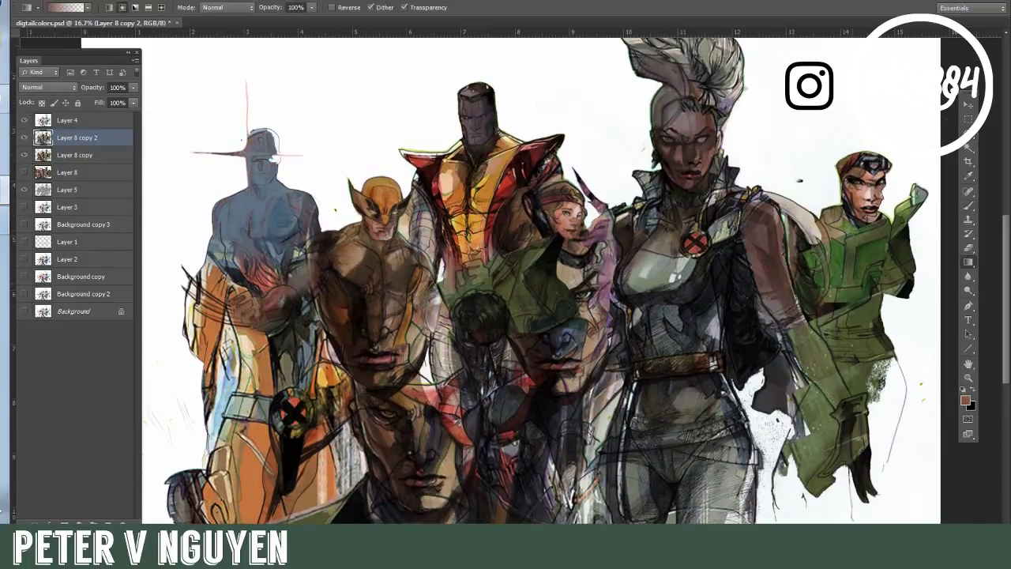
Step: Lasso the mohawked woman's bare midriff and fill it with the reddish-brown gradient
{"action": "key", "text": "l"}
{"action": "left_click_drag", "start_coordinate": [639, 385], "coordinate": [719, 369]}
{"action": "left_click", "coordinate": [969, 261]}
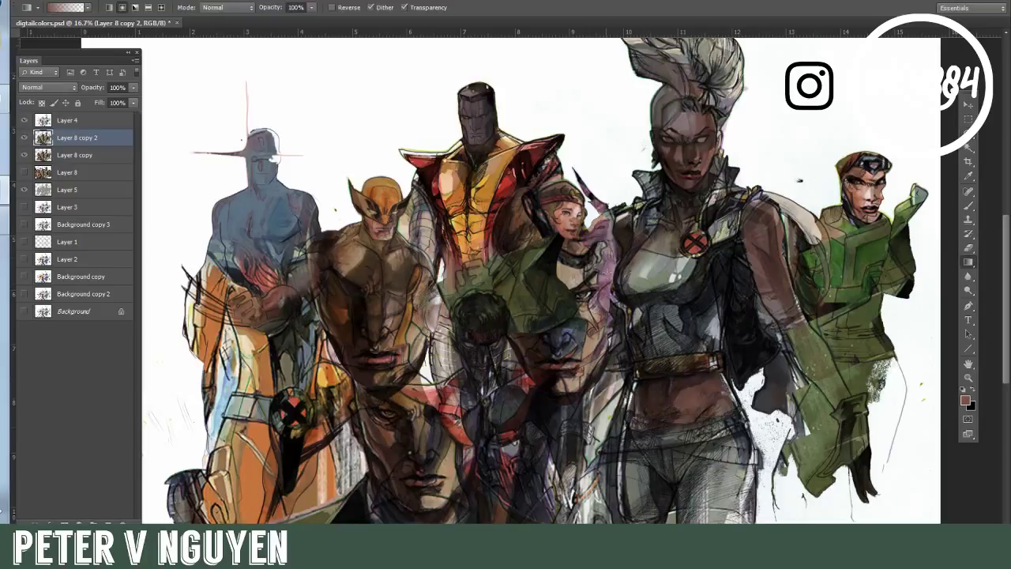
Step: Sample the muted blue of the hatted figure and paint over his arm and waist with an enlarged brush
{"action": "key", "text": "b"}
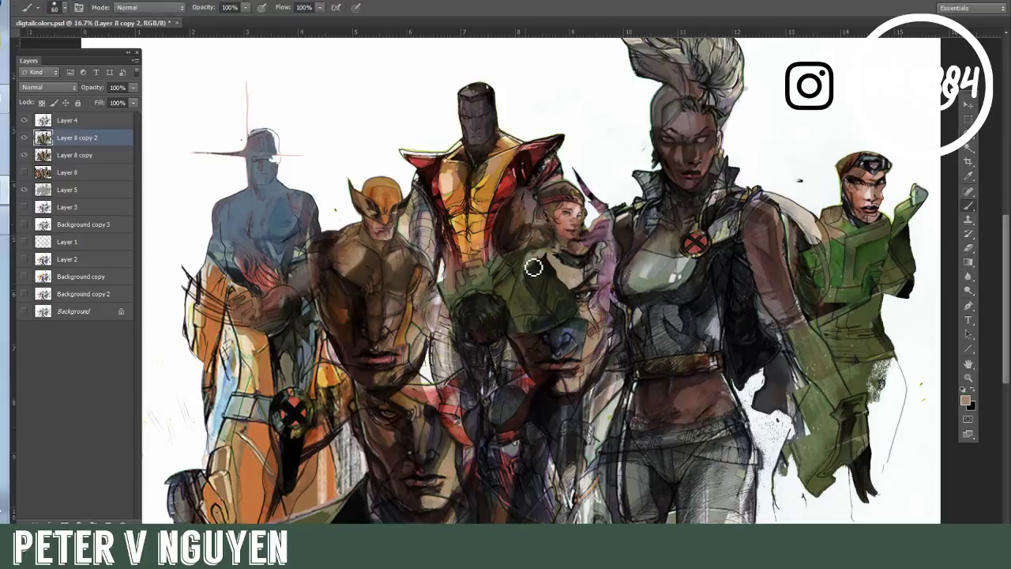
{"action": "left_click", "coordinate": [235, 217], "text": "alt"}
{"action": "key", "text": "bracketright"}
{"action": "key", "text": "bracketright"}
{"action": "key", "text": "bracketright"}
{"action": "key", "text": "bracketright"}
{"action": "key", "text": "bracketright"}
{"action": "mouse_move", "coordinate": [218, 263]}
{"action": "left_mouse_down"}
{"action": "mouse_move", "coordinate": [195, 302]}
{"action": "mouse_move", "coordinate": [219, 277]}
{"action": "left_mouse_up"}
{"action": "left_click_drag", "start_coordinate": [283, 325], "coordinate": [286, 346]}
{"action": "left_click_drag", "start_coordinate": [261, 295], "coordinate": [267, 263]}
Step: Sample a bright orange from the artwork and paint the clawed figure's raised thigh
{"action": "key", "text": "i"}
{"action": "left_click", "coordinate": [343, 345]}
{"action": "key", "text": "b"}
{"action": "mouse_move", "coordinate": [294, 371]}
{"action": "left_mouse_down"}
{"action": "mouse_move", "coordinate": [306, 419]}
{"action": "mouse_move", "coordinate": [340, 436]}
{"action": "mouse_move", "coordinate": [336, 371]}
{"action": "mouse_move", "coordinate": [348, 355]}
{"action": "left_mouse_up"}
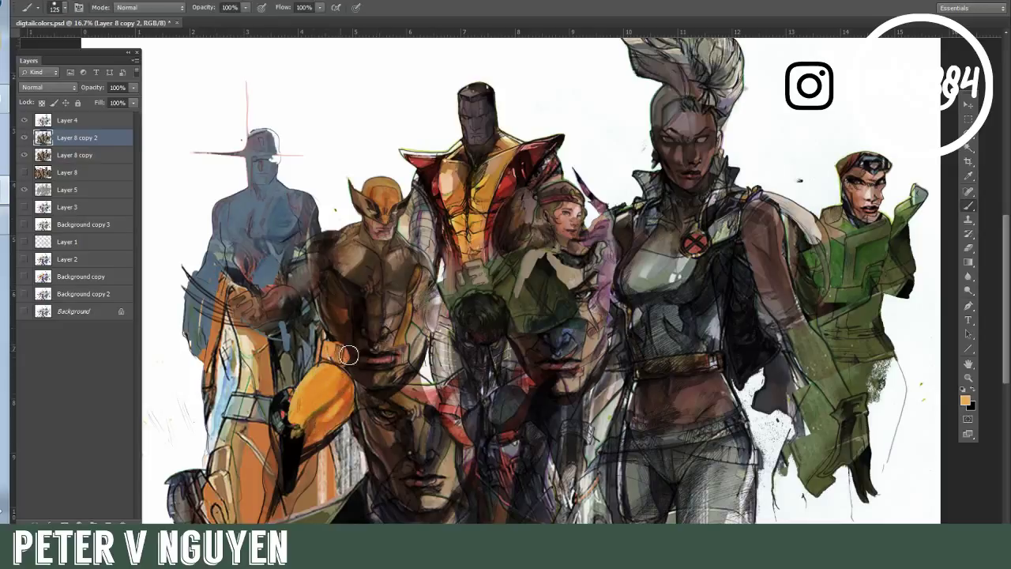
Step: Sample a beige tone, paint the headband girl's torso with it, and lightly tint the green-suited figure's face at 21% opacity
{"action": "key", "text": "i"}
{"action": "left_click", "coordinate": [564, 267]}
{"action": "key", "text": "b"}
{"action": "mouse_move", "coordinate": [537, 269]}
{"action": "left_mouse_down"}
{"action": "mouse_move", "coordinate": [576, 308]}
{"action": "mouse_move", "coordinate": [573, 253]}
{"action": "mouse_move", "coordinate": [545, 274]}
{"action": "mouse_move", "coordinate": [493, 276]}
{"action": "mouse_move", "coordinate": [510, 207]}
{"action": "left_mouse_up"}
{"action": "left_click_drag", "start_coordinate": [867, 179], "coordinate": [869, 197]}
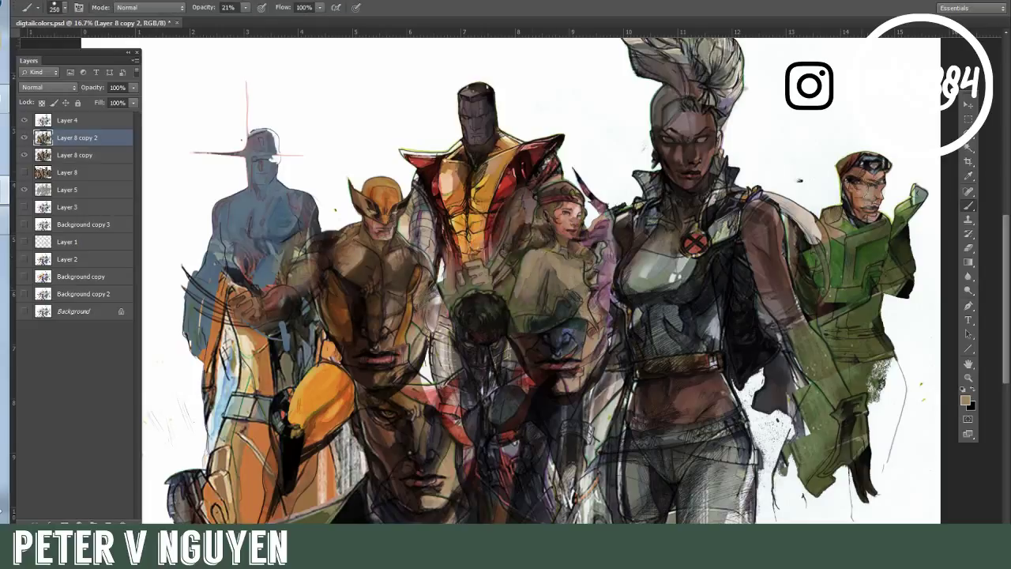
Step: Sample a brown from the headband girl and paint it over her hair and the green-suited figure's hair
{"action": "left_click", "coordinate": [558, 191], "text": "alt"}
{"action": "left_click_drag", "start_coordinate": [538, 215], "coordinate": [525, 241]}
{"action": "mouse_move", "coordinate": [845, 179]}
{"action": "left_mouse_down"}
{"action": "mouse_move", "coordinate": [885, 162]}
{"action": "mouse_move", "coordinate": [834, 163]}
{"action": "left_mouse_up"}
{"action": "mouse_move", "coordinate": [671, 126]}
{"action": "left_mouse_down"}
{"action": "mouse_move", "coordinate": [685, 174]}
{"action": "mouse_move", "coordinate": [687, 122]}
{"action": "left_mouse_up"}
Step: Sample warm tones from the artwork and paint over the clawed figure's waist and the hatted figure's legs
{"action": "left_click", "coordinate": [365, 381], "text": "alt"}
{"action": "left_click_drag", "start_coordinate": [355, 392], "coordinate": [337, 428]}
{"action": "left_click_drag", "start_coordinate": [288, 484], "coordinate": [276, 513]}
{"action": "left_click_drag", "start_coordinate": [177, 482], "coordinate": [178, 517]}
{"action": "left_click_drag", "start_coordinate": [210, 440], "coordinate": [234, 310]}
{"action": "mouse_move", "coordinate": [239, 324]}
{"action": "left_mouse_down"}
{"action": "mouse_move", "coordinate": [256, 397]}
{"action": "mouse_move", "coordinate": [232, 419]}
{"action": "left_mouse_up"}
{"action": "left_click_drag", "start_coordinate": [468, 191], "coordinate": [470, 240]}
{"action": "left_click", "coordinate": [318, 389], "text": "alt"}
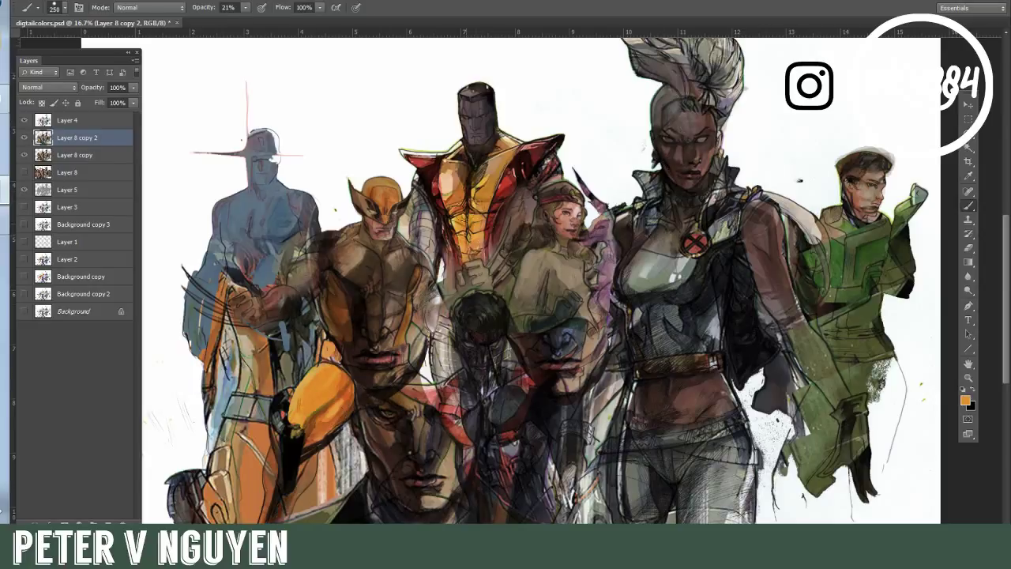
Step: Sample a red and paint the crouching figure's costume panels at 92% brush opacity
{"action": "left_click", "coordinate": [531, 377], "text": "alt"}
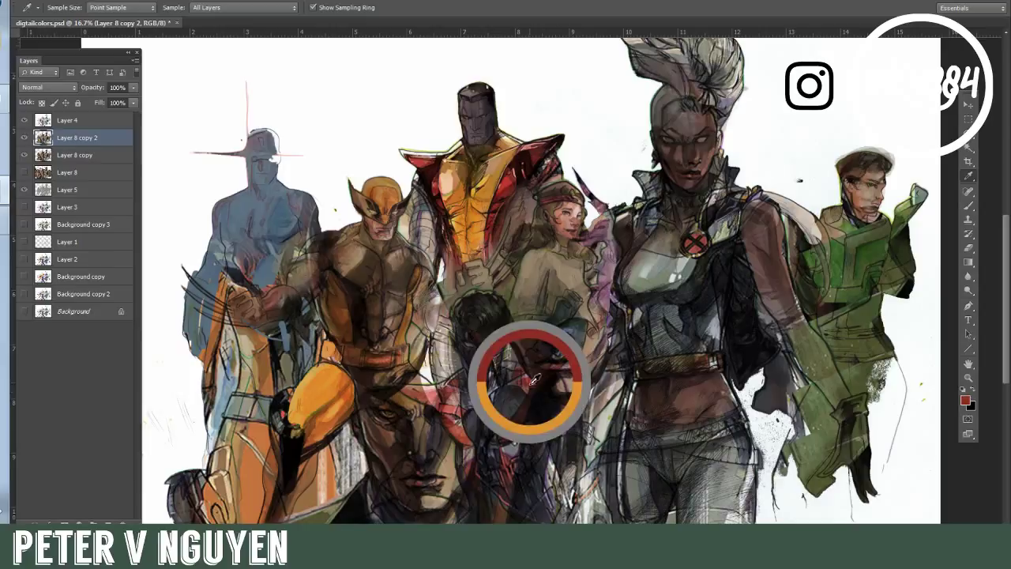
{"action": "key", "text": "9"}
{"action": "key", "text": "2"}
{"action": "left_click_drag", "start_coordinate": [544, 376], "coordinate": [466, 462]}
{"action": "left_click_drag", "start_coordinate": [497, 395], "coordinate": [522, 461]}
Step: Sample a grey and paint over the mohawked woman's belt and trousers
{"action": "scroll", "coordinate": [520, 461], "scroll_direction": "down", "scroll_amount": 3}
{"action": "left_click", "coordinate": [597, 408], "text": "alt"}
{"action": "mouse_move", "coordinate": [572, 425]}
{"action": "left_mouse_down"}
{"action": "mouse_move", "coordinate": [587, 449]}
{"action": "mouse_move", "coordinate": [643, 430]}
{"action": "left_mouse_up"}
{"action": "mouse_move", "coordinate": [726, 428]}
{"action": "left_mouse_down"}
{"action": "mouse_move", "coordinate": [726, 455]}
{"action": "mouse_move", "coordinate": [753, 379]}
{"action": "left_mouse_up"}
{"action": "left_click_drag", "start_coordinate": [621, 331], "coordinate": [638, 356]}
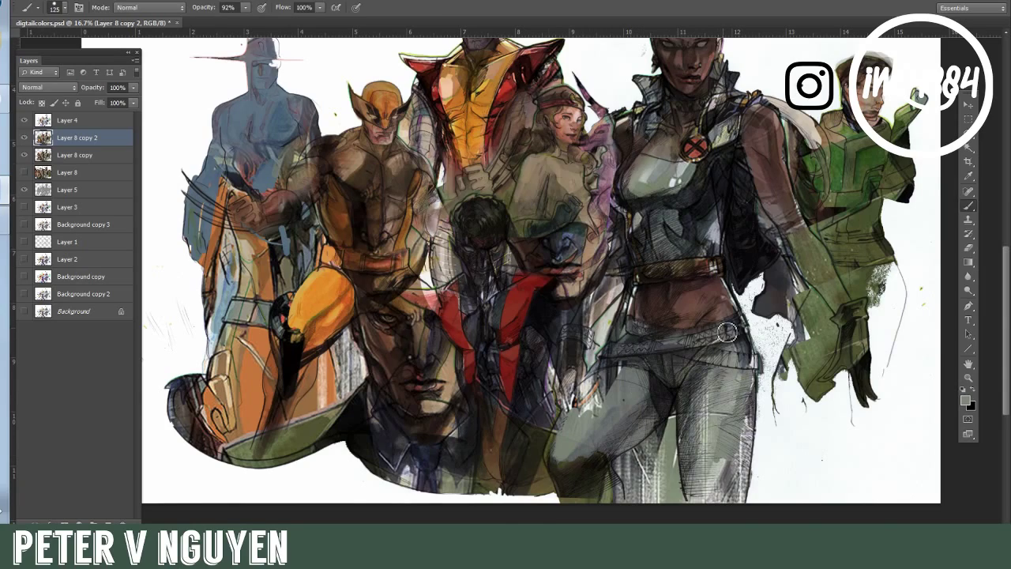
Step: Hide Layer 8 copy, select the blank background of Layer 5, and clear that area from Layer 8 copy 2
{"action": "left_click", "coordinate": [25, 155]}
{"action": "left_click", "coordinate": [25, 138]}
{"action": "left_click", "coordinate": [24, 138]}
{"action": "key", "text": "w"}
{"action": "left_click", "coordinate": [75, 189]}
{"action": "left_click", "coordinate": [164, 178]}
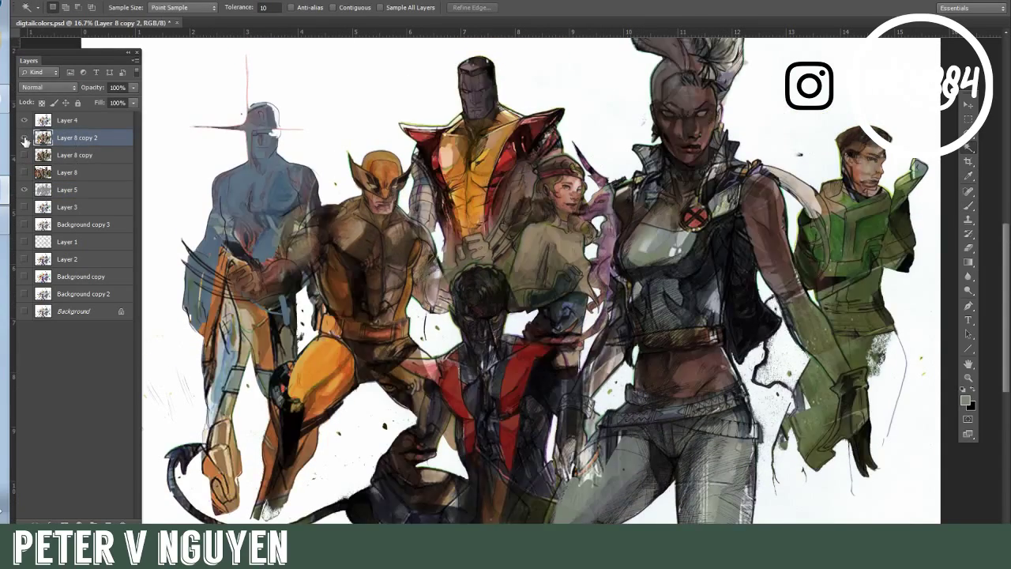
{"action": "left_click", "coordinate": [24, 141], "text": "alt"}
{"action": "left_click", "coordinate": [25, 141], "text": "alt"}
Step: Make Layer 5 active and hide Layer 8 copy 2
{"action": "left_click", "coordinate": [71, 189]}
{"action": "left_click", "coordinate": [25, 190]}
{"action": "left_click", "coordinate": [26, 140]}
{"action": "left_click", "coordinate": [25, 190]}
Step: Outline the green-suited figure's missing legs on Layer 5, fill them with flat grey-green, and remove the selection
{"action": "left_click", "coordinate": [969, 149]}
{"action": "left_click", "coordinate": [969, 136]}
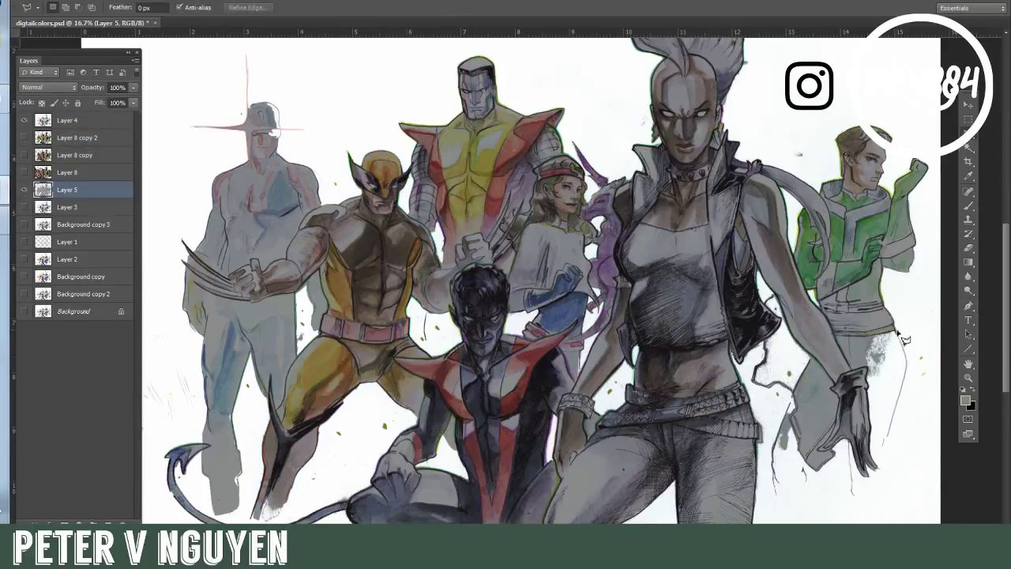
{"action": "left_click_drag", "start_coordinate": [892, 466], "coordinate": [884, 474]}
{"action": "double_click", "coordinate": [824, 427]}
{"action": "left_click", "coordinate": [969, 276]}
{"action": "left_click", "coordinate": [977, 288]}
{"action": "left_click", "coordinate": [969, 262]}
{"action": "left_click", "coordinate": [977, 275]}
{"action": "left_click", "coordinate": [881, 427]}
{"action": "key", "text": "ctrl+d"}
Step: Fill the white gap in the hatted figure's hat on Layer 5 with the flat grey-green
{"action": "left_click", "coordinate": [969, 206]}
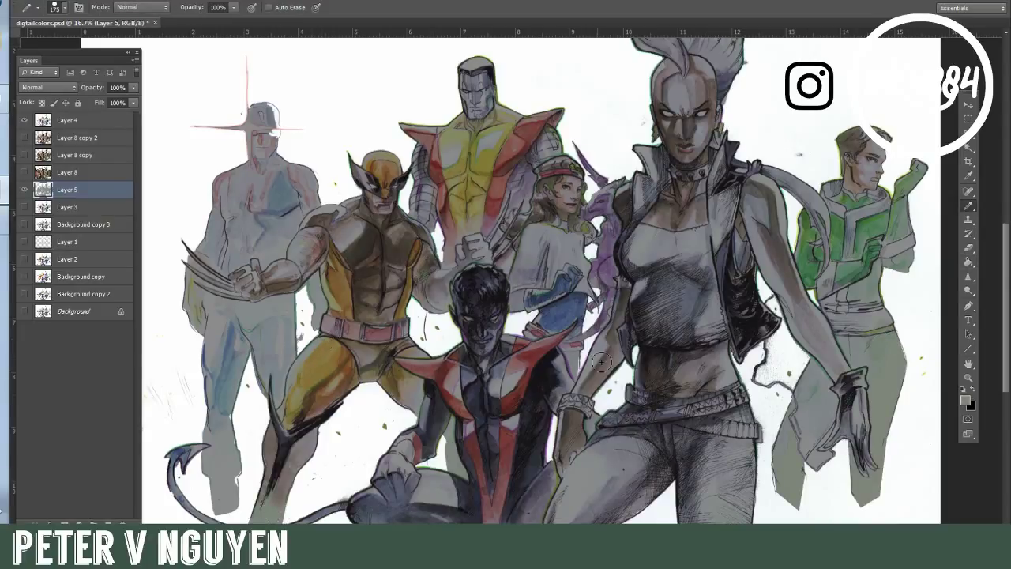
{"action": "key", "text": "l"}
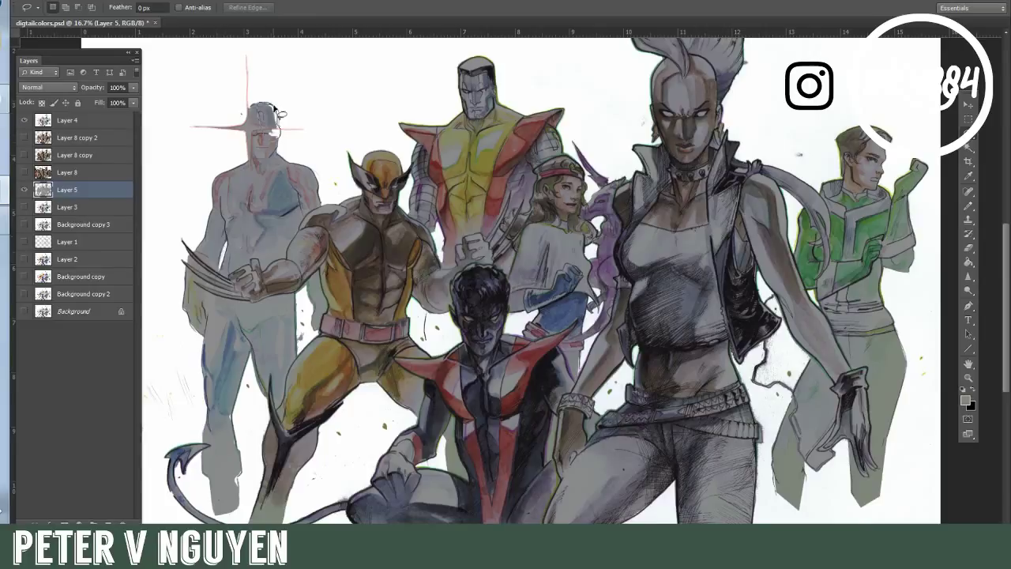
{"action": "key", "text": "b"}
Step: Select the blank background around the figures on Layer 5 and turn on Contiguous for the Magic Wand
{"action": "left_click", "coordinate": [24, 138]}
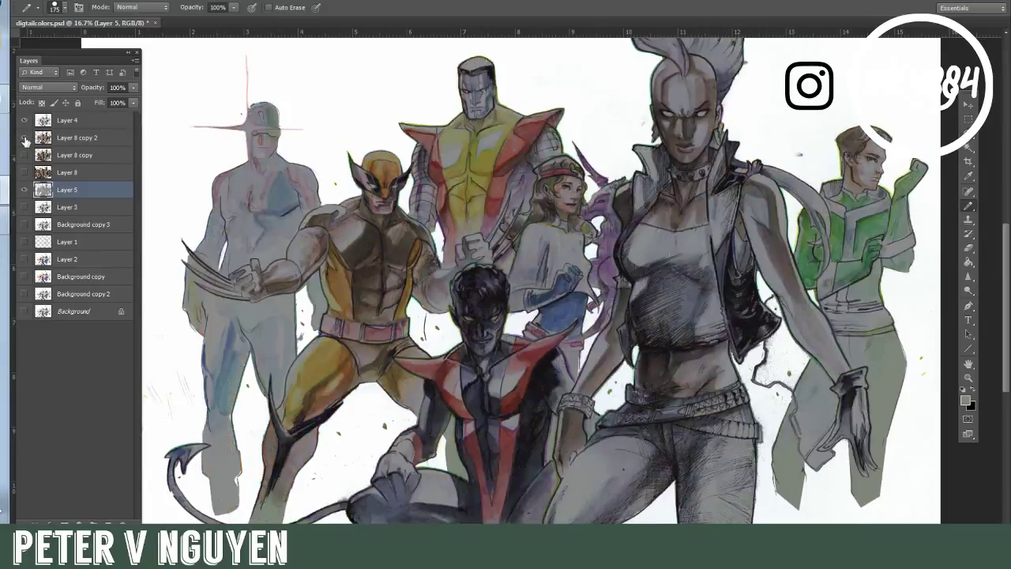
{"action": "left_click", "coordinate": [25, 138]}
{"action": "key", "text": "w"}
{"action": "left_click", "coordinate": [177, 168]}
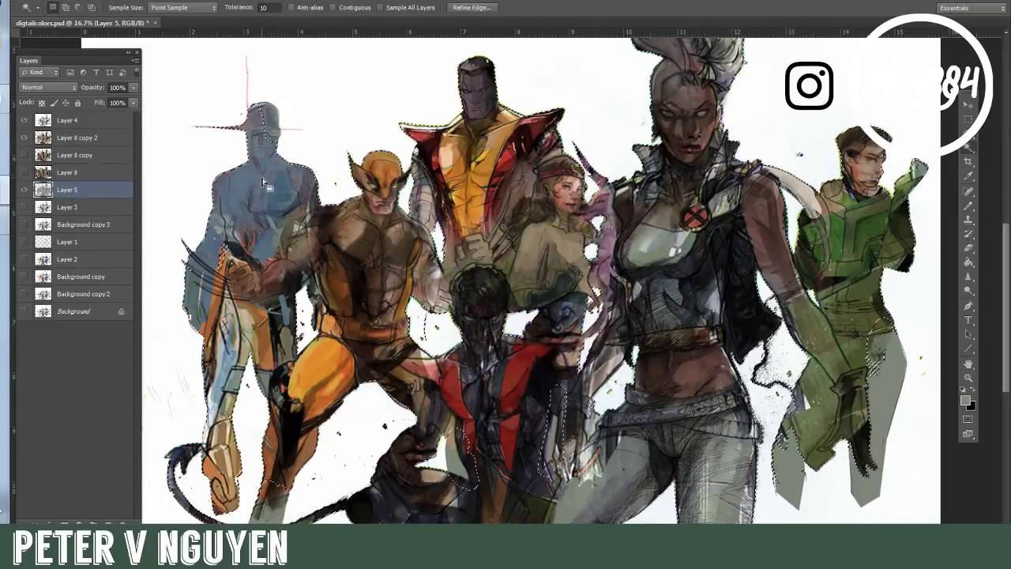
{"action": "left_click", "coordinate": [24, 138]}
{"action": "left_click", "coordinate": [334, 7]}
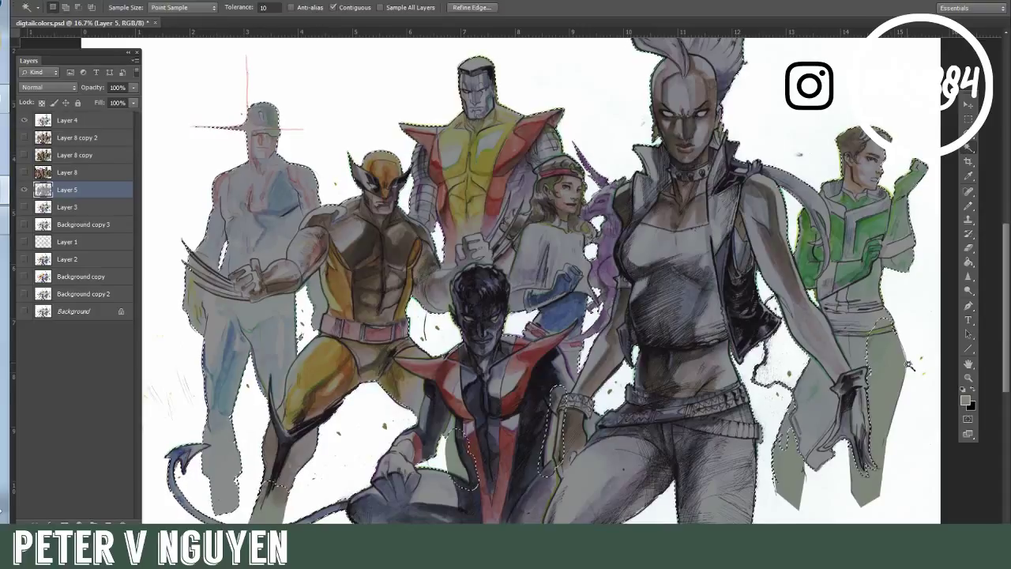
Step: Create a new layer above Layer 5, fill the figures with flat grey-green, and show Layer 8 copy 2 again
{"action": "key", "text": "ctrl+shift+n"}
{"action": "key", "text": "Return"}
{"action": "key", "text": "g"}
{"action": "left_click", "coordinate": [523, 310]}
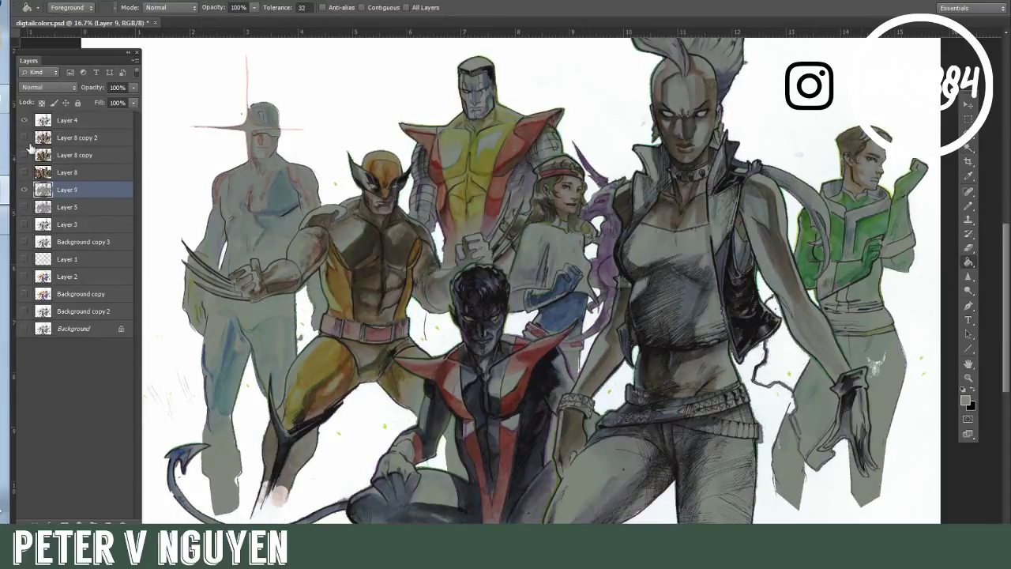
{"action": "left_click", "coordinate": [25, 138]}
{"action": "left_click", "coordinate": [25, 138]}
{"action": "left_click", "coordinate": [24, 138]}
Step: Within the figure selection on Layer 8 copy 2, add white highlights, a red costume shoulder and blue touch-ups using sampled colours
{"action": "key", "text": "w"}
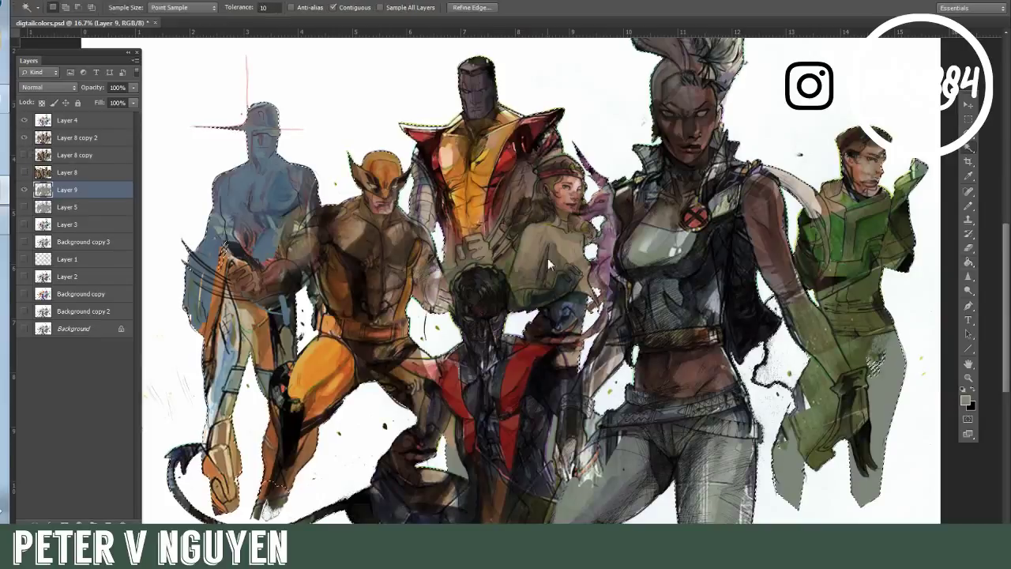
{"action": "left_click", "coordinate": [63, 140]}
{"action": "key", "text": "b"}
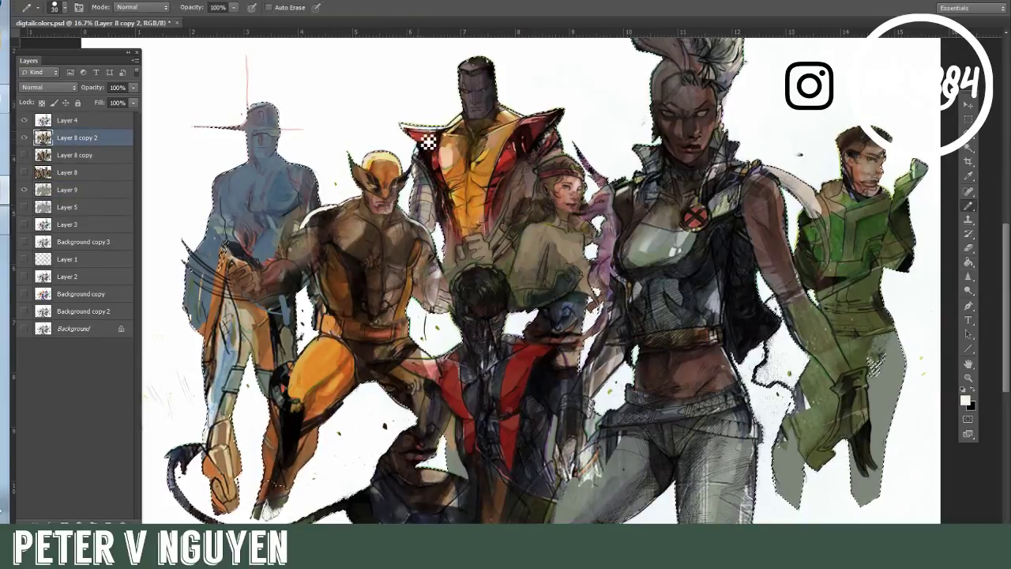
{"action": "left_click", "coordinate": [414, 370], "text": "alt"}
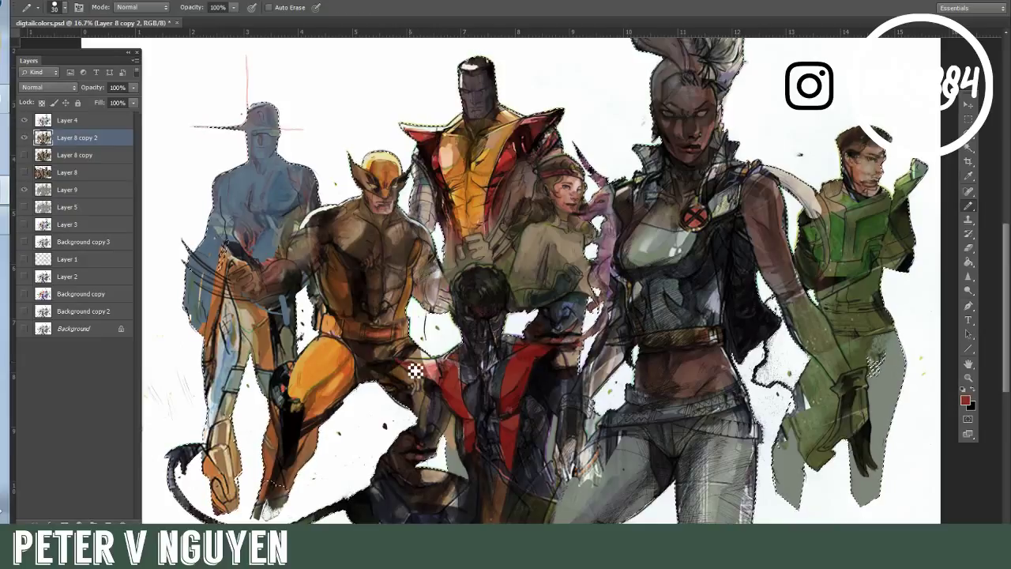
{"action": "left_click", "coordinate": [256, 253], "text": "alt"}
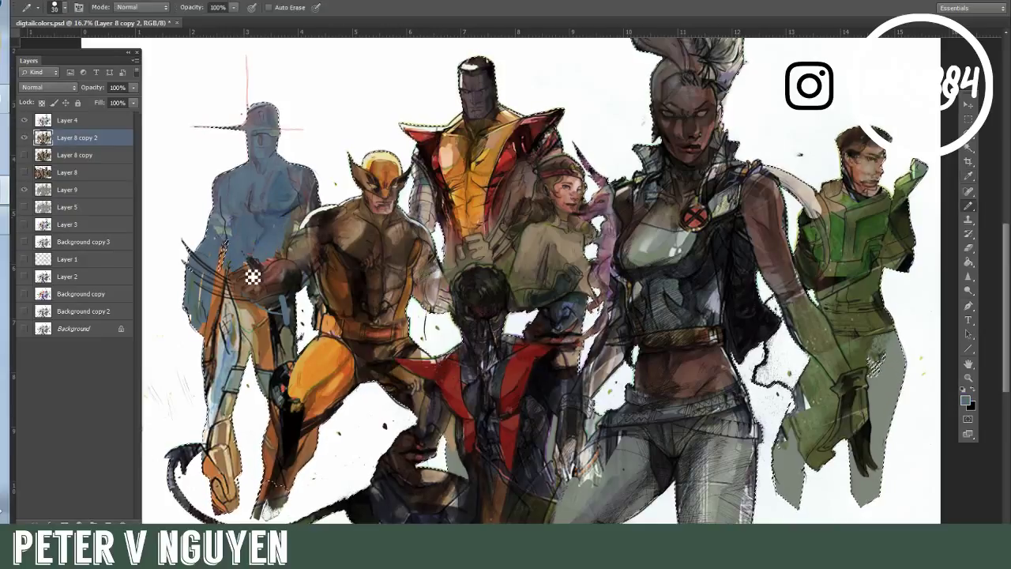
Step: Duplicate Layer 8, place the copy above Layer 8 copy 2, make it visible, and shift it over the figures
{"action": "left_click", "coordinate": [23, 172]}
{"action": "left_click", "coordinate": [23, 172]}
{"action": "left_click", "coordinate": [75, 174]}
{"action": "key", "text": "ctrl+j"}
{"action": "left_click_drag", "start_coordinate": [75, 174], "coordinate": [63, 132]}
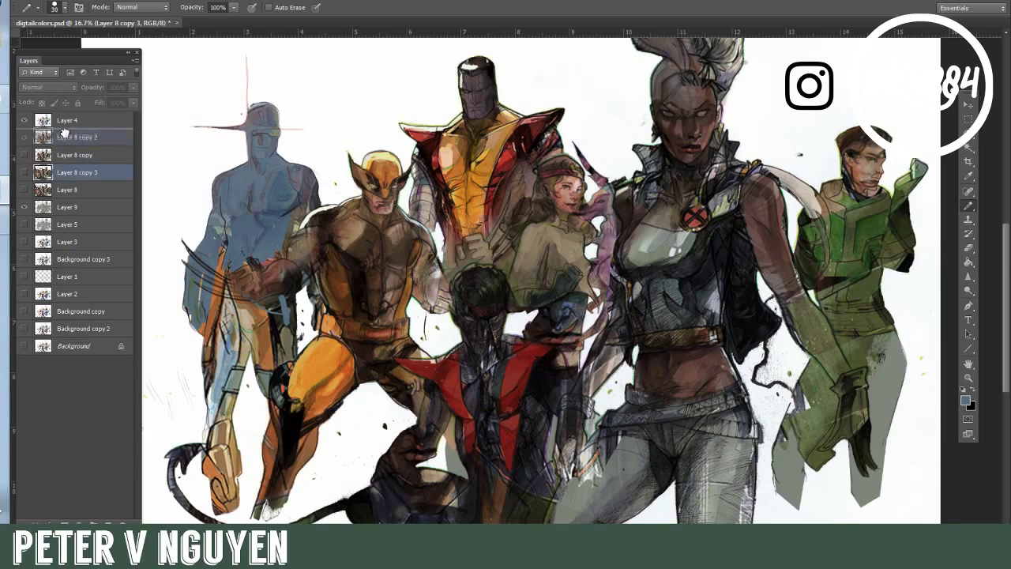
{"action": "left_click", "coordinate": [24, 138]}
{"action": "left_click", "coordinate": [969, 104]}
{"action": "mouse_move", "coordinate": [507, 266]}
{"action": "left_mouse_down"}
{"action": "mouse_move", "coordinate": [569, 322]}
{"action": "mouse_move", "coordinate": [531, 339]}
{"action": "left_mouse_up"}
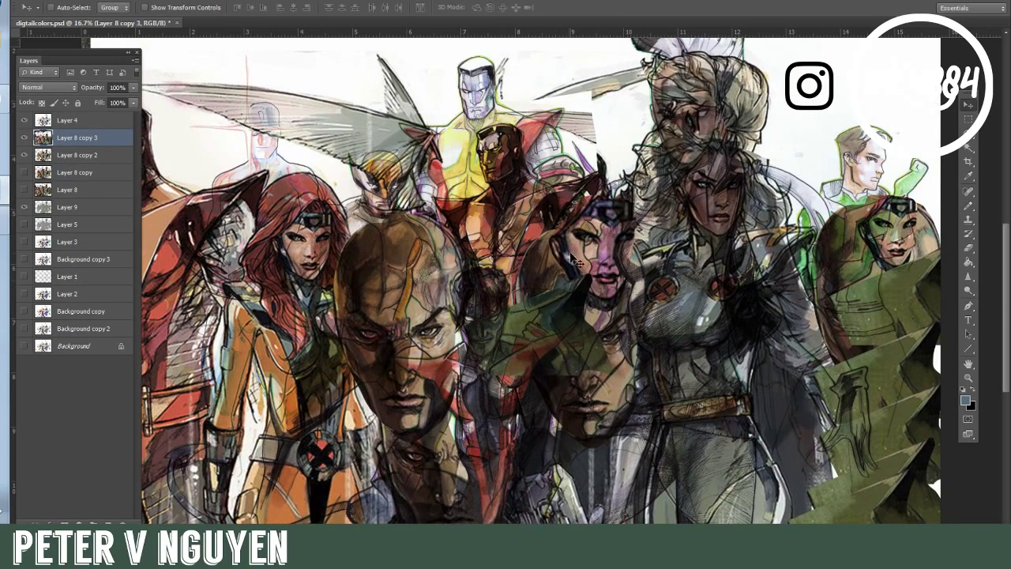
Step: Lasso a face on Layer 8 copy 3, delete everything outside it, deselect, and compare it against the layers beneath
{"action": "key", "text": "l"}
{"action": "mouse_move", "coordinate": [424, 271]}
{"action": "left_mouse_down"}
{"action": "mouse_move", "coordinate": [453, 278]}
{"action": "mouse_move", "coordinate": [423, 244]}
{"action": "left_mouse_up"}
{"action": "left_click", "coordinate": [64, 523]}
{"action": "key", "text": "ctrl+z"}
{"action": "key", "text": "ctrl+shift+i"}
{"action": "key", "text": "Delete"}
{"action": "key", "text": "ctrl+d"}
{"action": "left_click", "coordinate": [26, 190]}
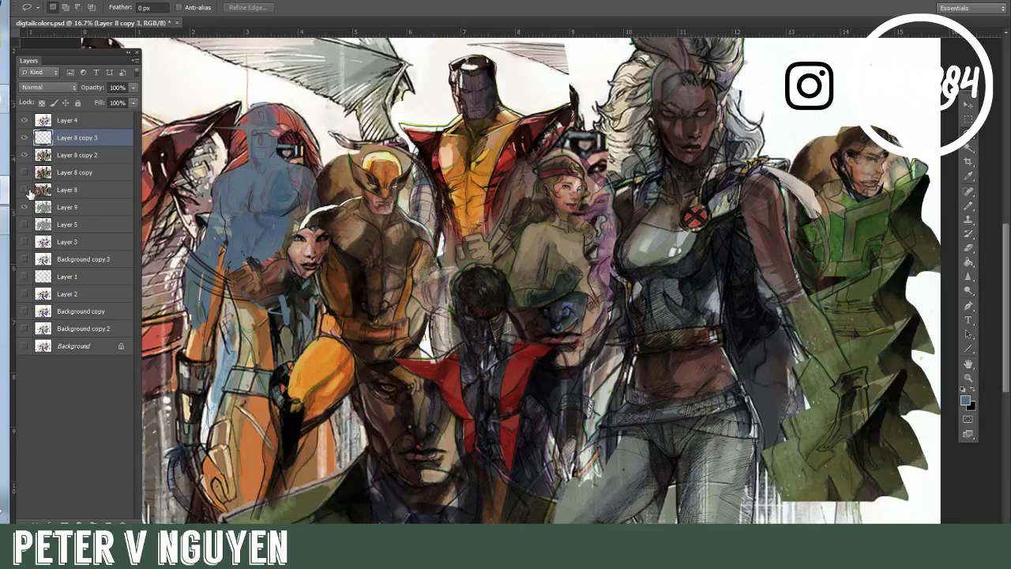
{"action": "left_click", "coordinate": [26, 190]}
{"action": "left_click", "coordinate": [27, 155]}
{"action": "left_click", "coordinate": [26, 154]}
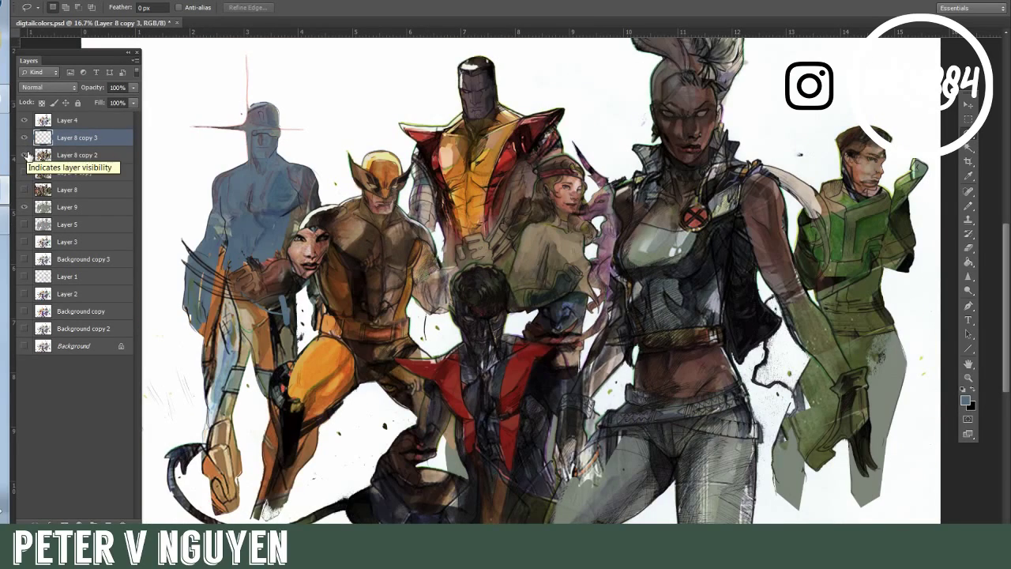
{"action": "left_click", "coordinate": [25, 155]}
{"action": "left_click", "coordinate": [25, 156]}
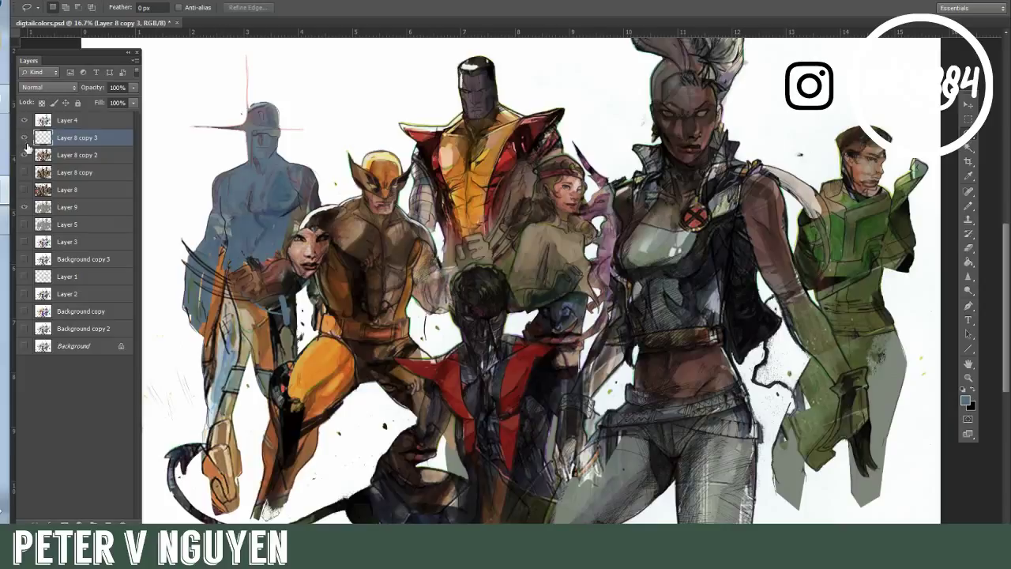
Step: Sample purple for the small dragon and dark red for the pointed-collar costume, and paint both on Layer 8 copy 3
{"action": "key", "text": "b"}
{"action": "left_click", "coordinate": [609, 275], "text": "alt"}
{"action": "mouse_move", "coordinate": [613, 286]}
{"action": "left_mouse_down"}
{"action": "mouse_move", "coordinate": [629, 305]}
{"action": "mouse_move", "coordinate": [613, 329]}
{"action": "left_mouse_up"}
{"action": "left_click", "coordinate": [512, 163], "text": "alt"}
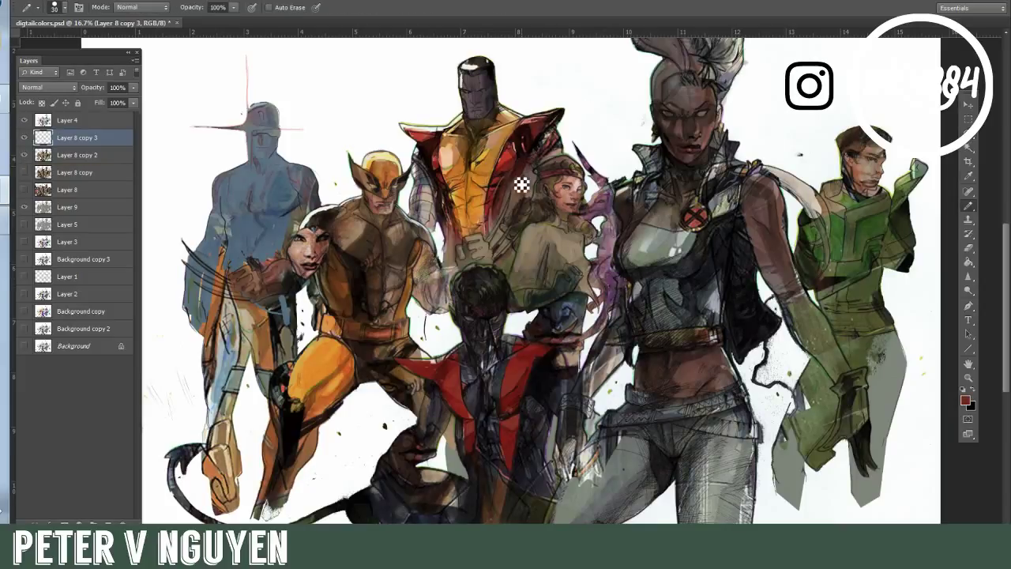
{"action": "left_click_drag", "start_coordinate": [508, 212], "coordinate": [501, 226]}
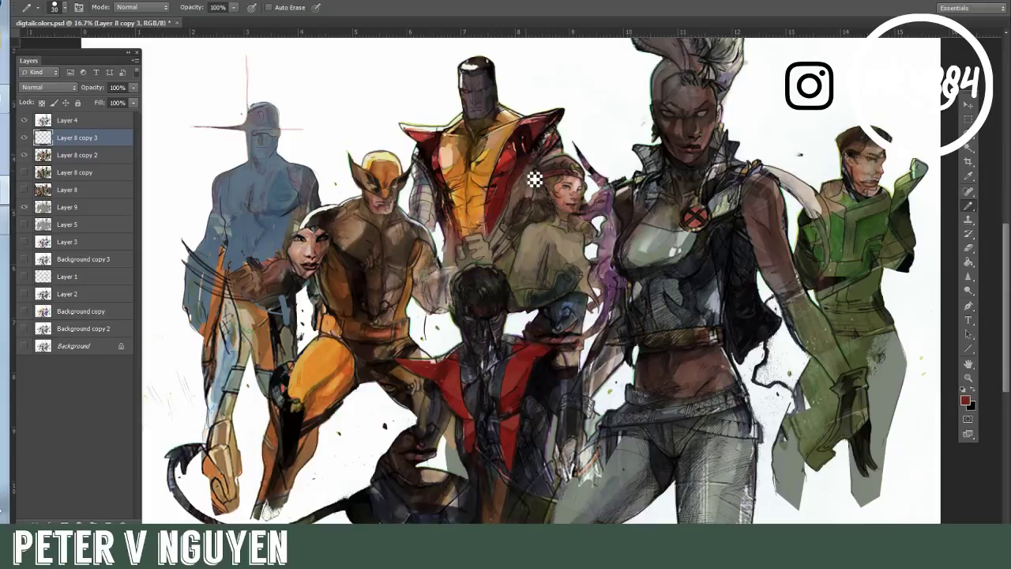
Step: Sample a pale grey, and paint sampled pinkish skin over the pasted face on the clawed figure's shoulder
{"action": "left_click", "coordinate": [634, 258], "text": "alt"}
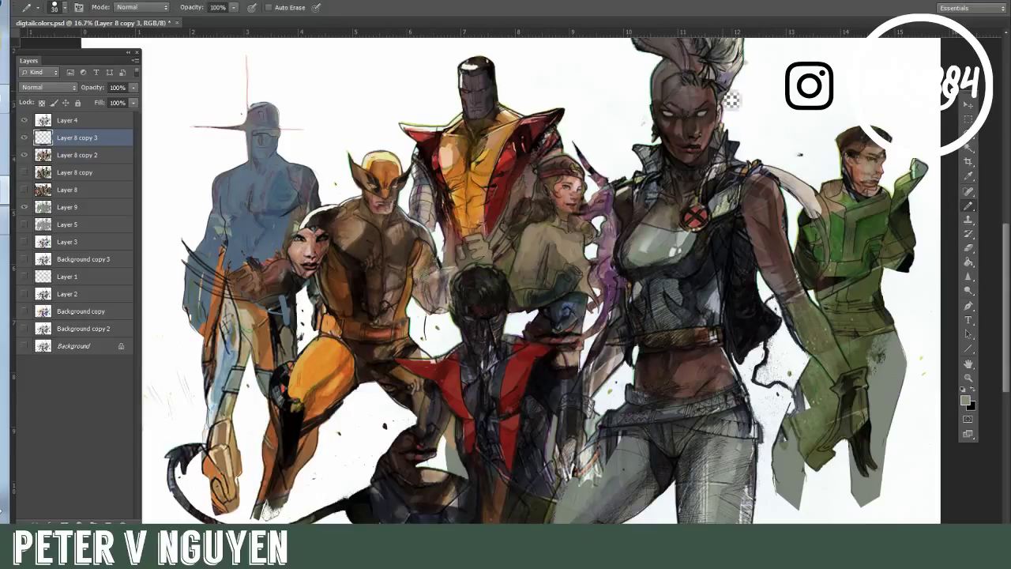
{"action": "key", "text": "alt"}
{"action": "left_click", "coordinate": [309, 245], "text": "alt"}
{"action": "left_click_drag", "start_coordinate": [309, 244], "coordinate": [321, 273]}
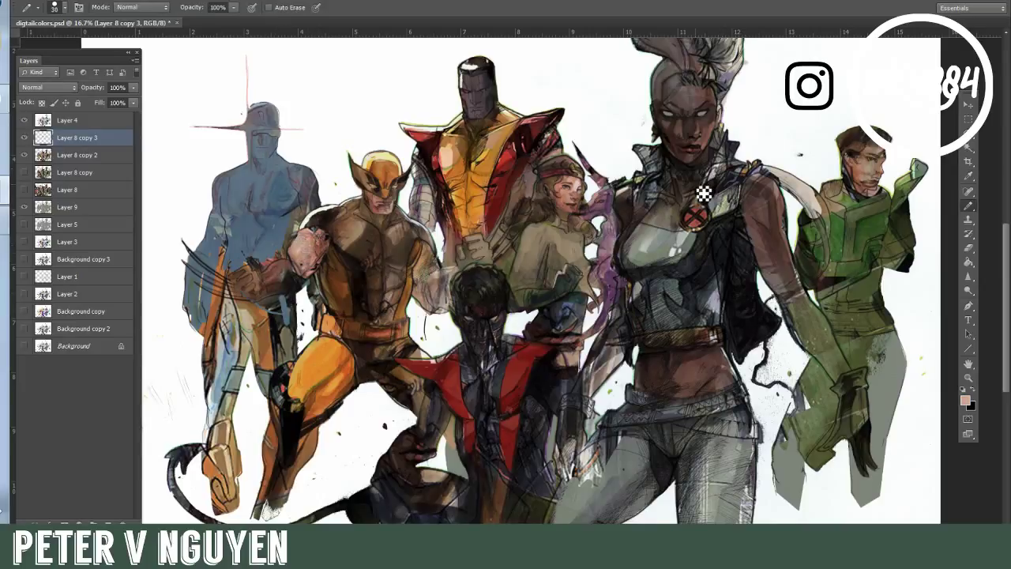
Step: Compare the Layer 8 copies by toggling their visibility, and paint the crouching figure's face and suit in sampled dark grey
{"action": "left_click", "coordinate": [25, 138]}
{"action": "left_click", "coordinate": [25, 138]}
{"action": "left_click", "coordinate": [25, 156]}
{"action": "left_click", "coordinate": [25, 156]}
{"action": "left_click", "coordinate": [25, 173]}
{"action": "left_click", "coordinate": [25, 174]}
{"action": "key", "text": "i"}
{"action": "key", "text": "b"}
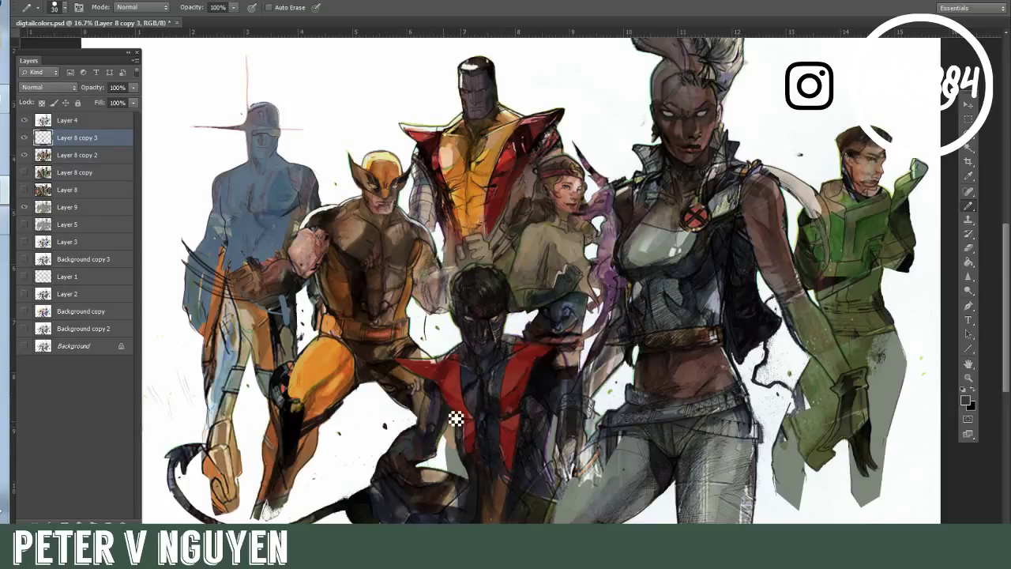
Step: Sample a cream from the clawed figure's mask and a mauve from the mohawk hair for touch-ups
{"action": "left_click", "coordinate": [382, 171], "text": "alt"}
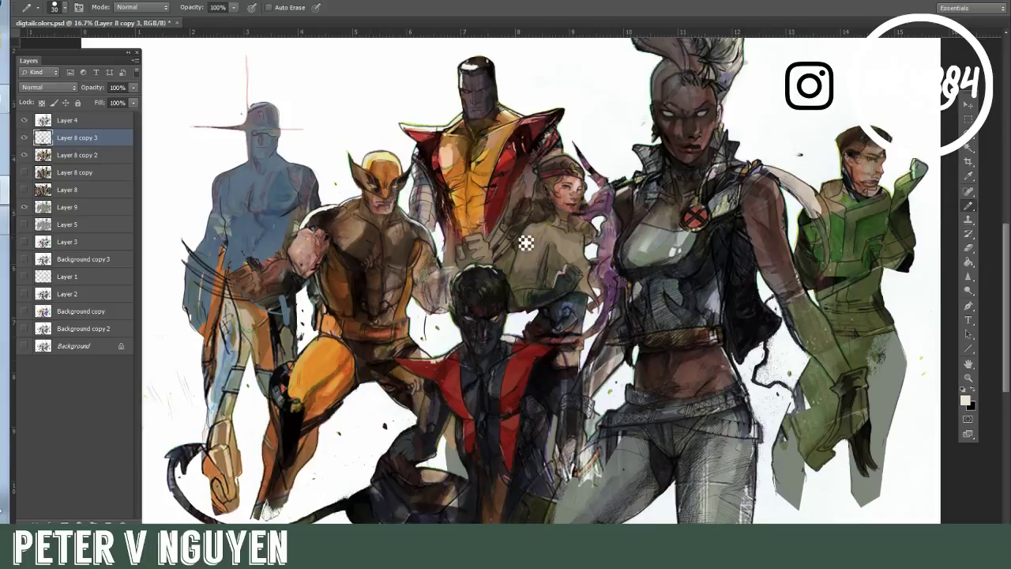
{"action": "key", "text": "i"}
{"action": "left_click", "coordinate": [703, 93]}
{"action": "key", "text": "b"}
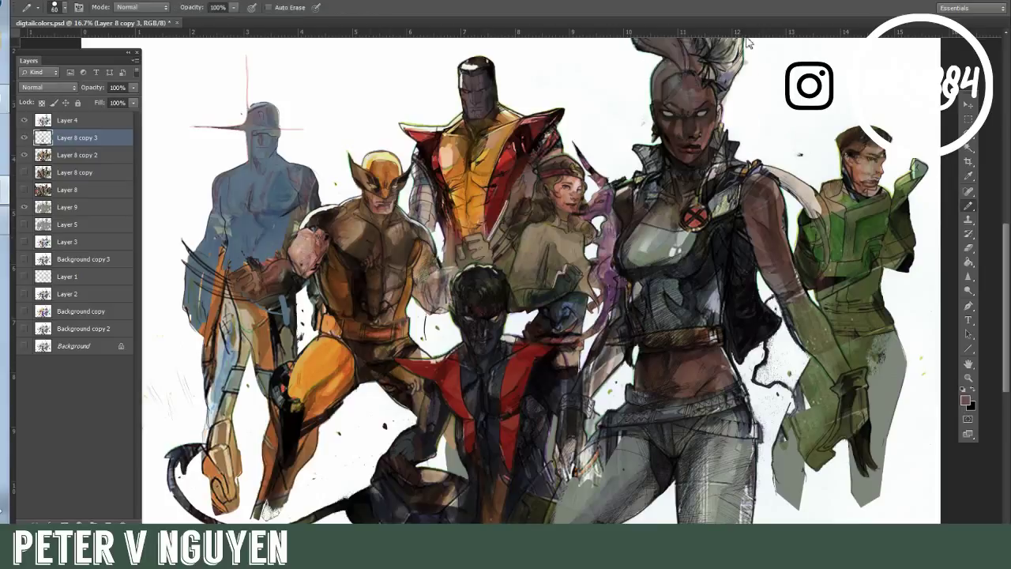
Step: Duplicate the combined painted artwork onto a layer above Layer 8 copy 3, and hide Layer 8 copy 3 and Layer 8 copy 2
{"action": "key", "text": "ctrl+j"}
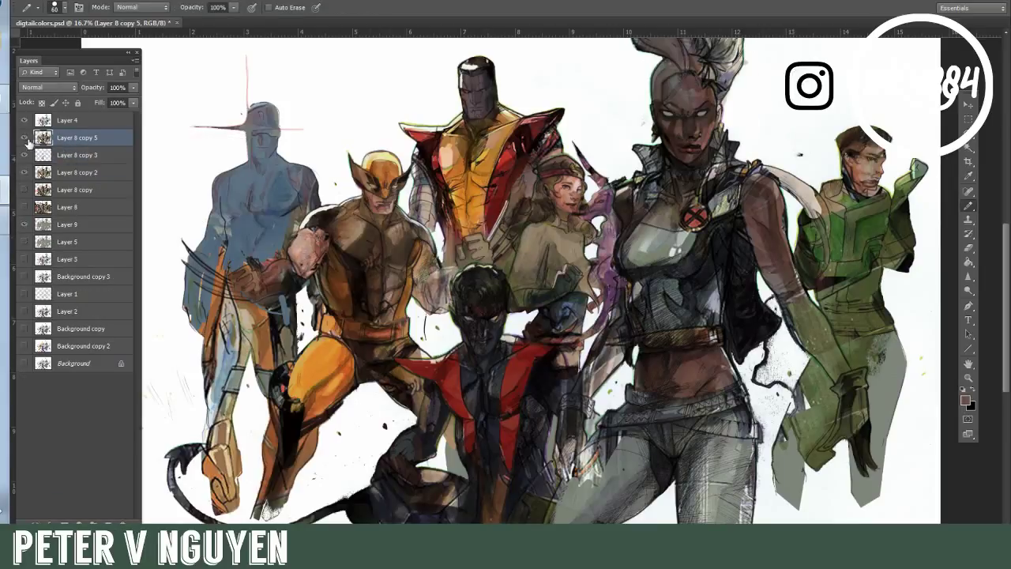
{"action": "left_click", "coordinate": [26, 138]}
{"action": "left_click", "coordinate": [26, 156]}
{"action": "left_click", "coordinate": [26, 172]}
{"action": "left_click", "coordinate": [26, 138]}
{"action": "left_click", "coordinate": [26, 138]}
{"action": "left_click", "coordinate": [26, 139]}
{"action": "left_click", "coordinate": [26, 139]}
Step: Lasso the red shoulder of the yellow costume, fill it with a sampled red gradient, and hide Layer 8 copy 5 for comparison
{"action": "key", "text": "l"}
{"action": "mouse_move", "coordinate": [516, 131]}
{"action": "left_mouse_down"}
{"action": "mouse_move", "coordinate": [500, 170]}
{"action": "mouse_move", "coordinate": [516, 131]}
{"action": "left_mouse_up"}
{"action": "left_click", "coordinate": [26, 138]}
{"action": "key", "text": "b"}
{"action": "left_click", "coordinate": [520, 150], "text": "alt"}
{"action": "key", "text": "g"}
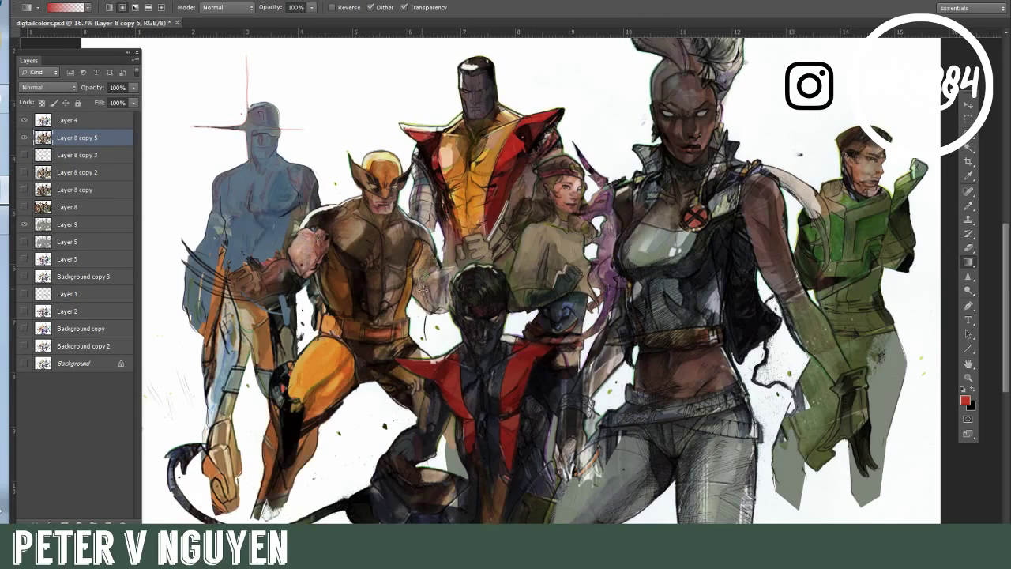
{"action": "left_click", "coordinate": [26, 139]}
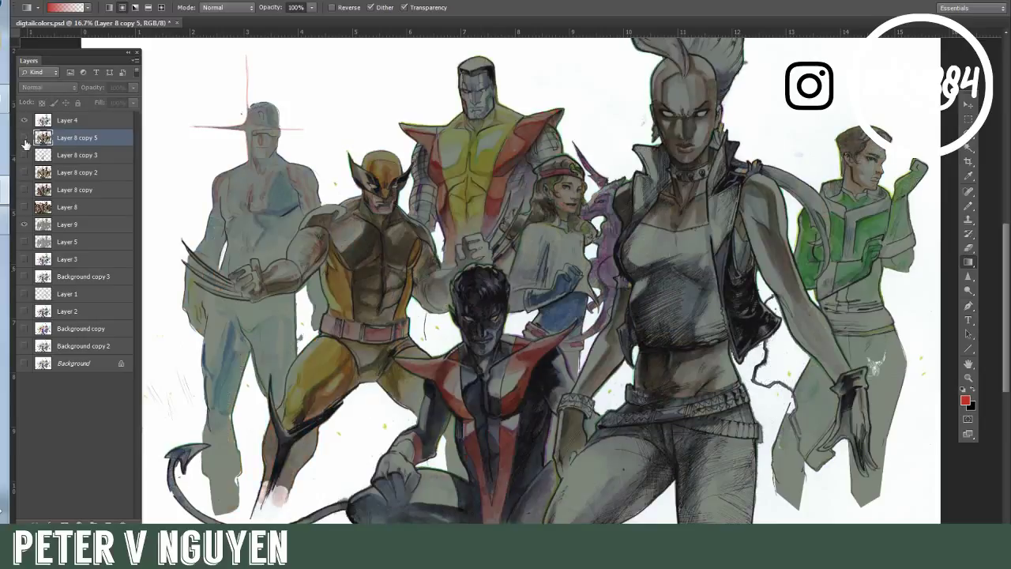
Step: Show Layer 8 copy 5, lasso the nose and mouth painted on the mohawk figure's face, and add a new layer above for touch-ups
{"action": "key", "text": "z"}
{"action": "left_click", "coordinate": [713, 63]}
{"action": "left_click", "coordinate": [713, 62]}
{"action": "left_click", "coordinate": [714, 63]}
{"action": "left_click", "coordinate": [25, 138]}
{"action": "key", "text": "l"}
{"action": "mouse_move", "coordinate": [664, 262]}
{"action": "left_mouse_down"}
{"action": "mouse_move", "coordinate": [670, 353]}
{"action": "mouse_move", "coordinate": [667, 268]}
{"action": "left_mouse_up"}
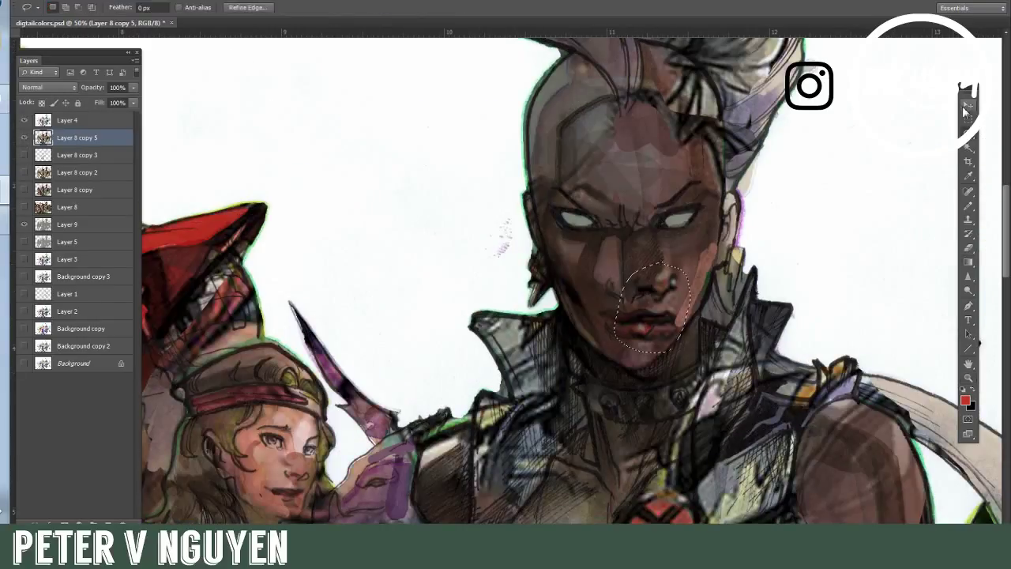
{"action": "key", "text": "ctrl+j"}
{"action": "key", "text": "i"}
{"action": "key", "text": "b"}
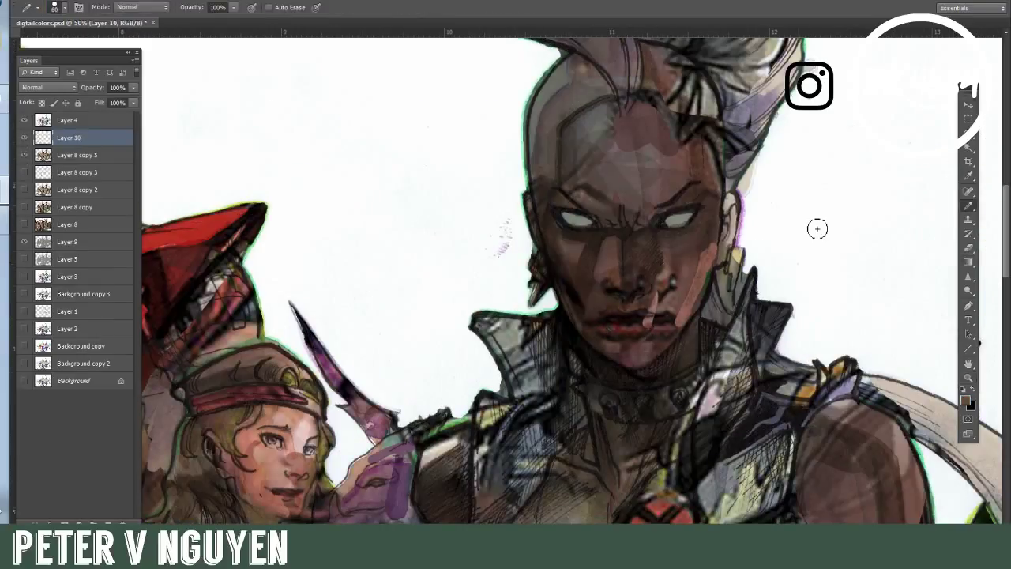
Step: Paint over the stray patches on the mohawk figure's face in brown, then her collar and choker in a grey sampled from the collar
{"action": "left_click_drag", "start_coordinate": [656, 324], "coordinate": [704, 276]}
{"action": "left_click", "coordinate": [520, 339], "text": "alt"}
{"action": "mouse_move", "coordinate": [528, 340]}
{"action": "left_mouse_down"}
{"action": "mouse_move", "coordinate": [526, 366]}
{"action": "mouse_move", "coordinate": [488, 325]}
{"action": "left_mouse_up"}
{"action": "left_click_drag", "start_coordinate": [735, 328], "coordinate": [721, 381]}
{"action": "left_click", "coordinate": [606, 402]}
{"action": "left_click", "coordinate": [641, 403]}
{"action": "key", "text": "ctrl+minus"}
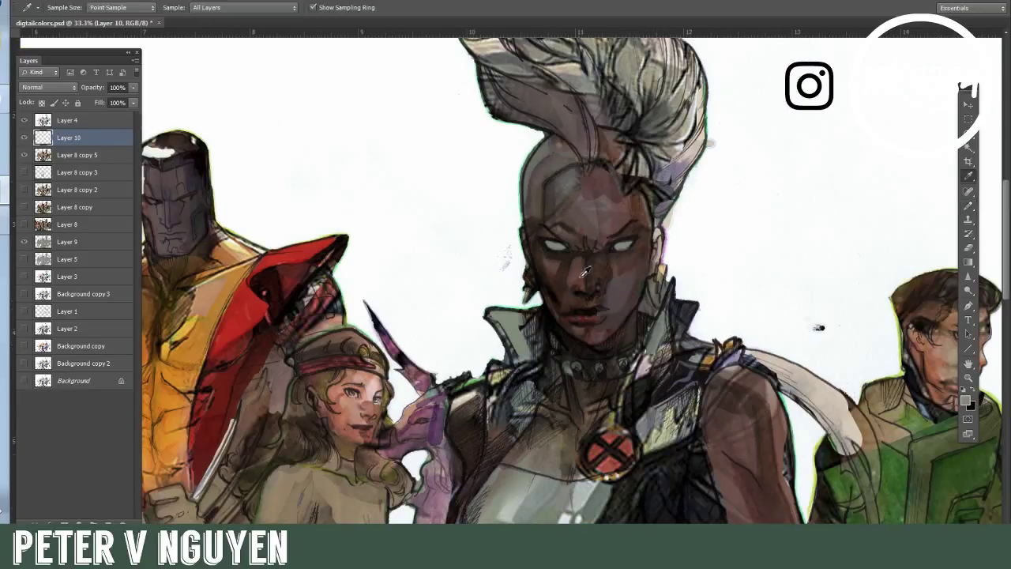
Step: Set the brush opacity to 45% and blend the mohawk figure's lower face, neck, emblem and vest with soft strokes
{"action": "key", "text": "4"}
{"action": "key", "text": "5"}
{"action": "left_click_drag", "start_coordinate": [572, 295], "coordinate": [622, 308]}
{"action": "mouse_move", "coordinate": [582, 461]}
{"action": "left_mouse_down"}
{"action": "mouse_move", "coordinate": [626, 441]}
{"action": "mouse_move", "coordinate": [639, 332]}
{"action": "left_mouse_up"}
{"action": "mouse_move", "coordinate": [734, 360]}
{"action": "left_mouse_down"}
{"action": "mouse_move", "coordinate": [715, 419]}
{"action": "mouse_move", "coordinate": [640, 447]}
{"action": "left_mouse_up"}
{"action": "mouse_move", "coordinate": [569, 427]}
{"action": "left_mouse_down"}
{"action": "mouse_move", "coordinate": [534, 482]}
{"action": "mouse_move", "coordinate": [621, 430]}
{"action": "left_mouse_up"}
Step: Sample brown tones from the mohawk figure's forehead and smooth the skin around her nose and mouth
{"action": "key", "text": "alt"}
{"action": "left_click", "coordinate": [597, 213], "text": "alt"}
{"action": "left_click_drag", "start_coordinate": [579, 303], "coordinate": [591, 307]}
{"action": "left_click", "coordinate": [583, 216], "text": "alt"}
Step: Retouch the metal figure's arm and the edge of his red costume, and sample the headband girl's skin tone and a dark grey
{"action": "mouse_move", "coordinate": [312, 293]}
{"action": "left_mouse_down"}
{"action": "mouse_move", "coordinate": [333, 317]}
{"action": "mouse_move", "coordinate": [313, 322]}
{"action": "left_mouse_up"}
{"action": "left_click_drag", "start_coordinate": [275, 384], "coordinate": [254, 431]}
{"action": "left_click", "coordinate": [368, 389], "text": "alt"}
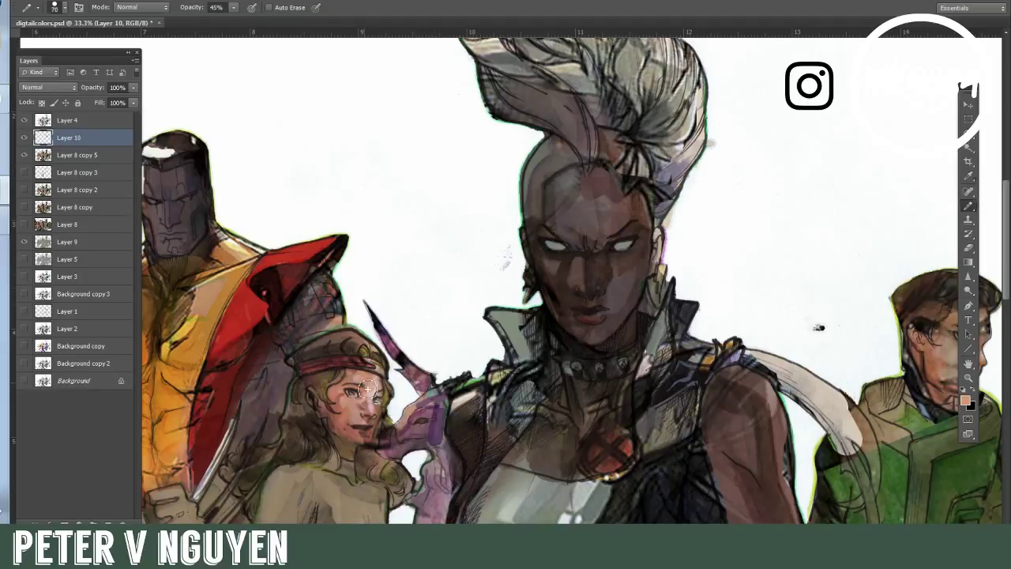
{"action": "key", "text": "i"}
{"action": "left_click", "coordinate": [562, 454]}
{"action": "key", "text": "ctrl+0"}
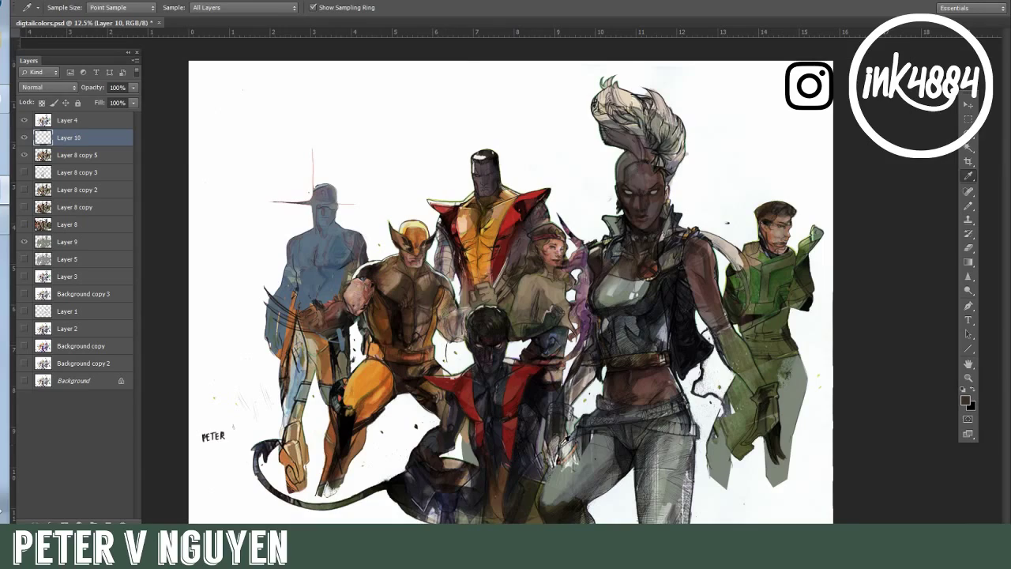
Step: Toggle Layer 10's visibility to compare the artwork with and without the touch-ups
{"action": "left_click", "coordinate": [25, 139]}
{"action": "left_click", "coordinate": [25, 139]}
{"action": "left_click", "coordinate": [25, 139]}
Step: Paint the clawed figure's glove and forearm in dark and skin tones sampled from the artwork
{"action": "left_click", "coordinate": [969, 377]}
{"action": "left_click", "coordinate": [749, 336]}
{"action": "left_click", "coordinate": [749, 336]}
{"action": "left_click", "coordinate": [748, 336]}
{"action": "left_click_drag", "start_coordinate": [510, 208], "coordinate": [751, 411]}
{"action": "left_click", "coordinate": [355, 277]}
{"action": "right_click", "coordinate": [347, 272]}
{"action": "left_click", "coordinate": [355, 280]}
{"action": "left_click", "coordinate": [395, 283]}
{"action": "left_click", "coordinate": [395, 283]}
{"action": "left_click", "coordinate": [395, 283]}
{"action": "left_click_drag", "start_coordinate": [325, 142], "coordinate": [326, 203]}
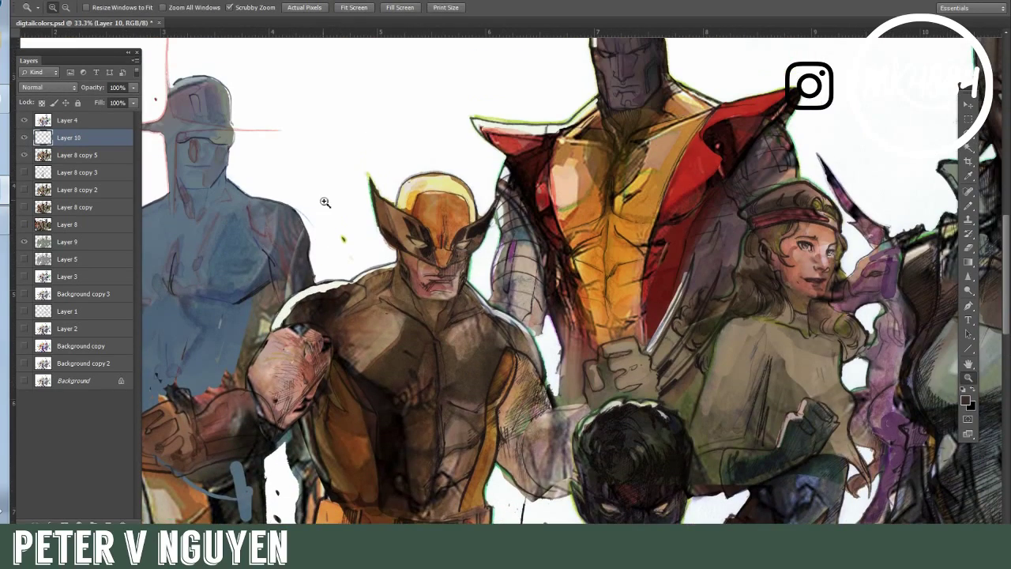
{"action": "key", "text": "i"}
{"action": "mouse_move", "coordinate": [257, 380]}
{"action": "left_mouse_down"}
{"action": "mouse_move", "coordinate": [291, 350]}
{"action": "mouse_move", "coordinate": [296, 426]}
{"action": "mouse_move", "coordinate": [270, 416]}
{"action": "mouse_move", "coordinate": [335, 382]}
{"action": "mouse_move", "coordinate": [330, 451]}
{"action": "left_mouse_up"}
{"action": "left_click", "coordinate": [248, 414], "text": "alt"}
Step: Shade the clawed figure's chest, abdomen and far arm with sampled brown and dark tones
{"action": "left_click_drag", "start_coordinate": [422, 374], "coordinate": [408, 413]}
{"action": "left_click_drag", "start_coordinate": [433, 344], "coordinate": [433, 379]}
{"action": "left_click_drag", "start_coordinate": [497, 406], "coordinate": [451, 402]}
{"action": "left_click_drag", "start_coordinate": [454, 342], "coordinate": [443, 305]}
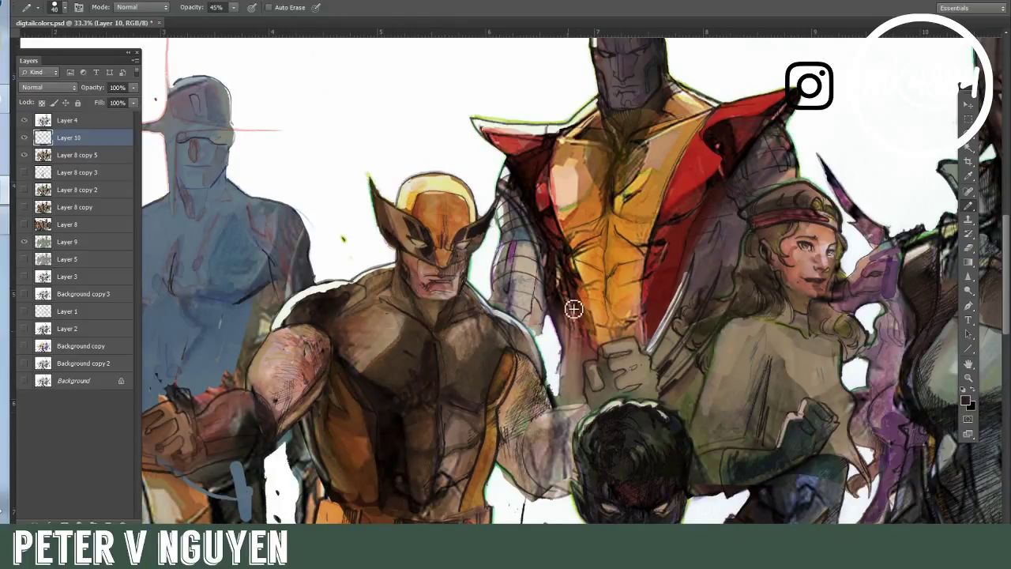
{"action": "left_click", "coordinate": [447, 460], "text": "alt"}
{"action": "left_click_drag", "start_coordinate": [442, 485], "coordinate": [472, 489]}
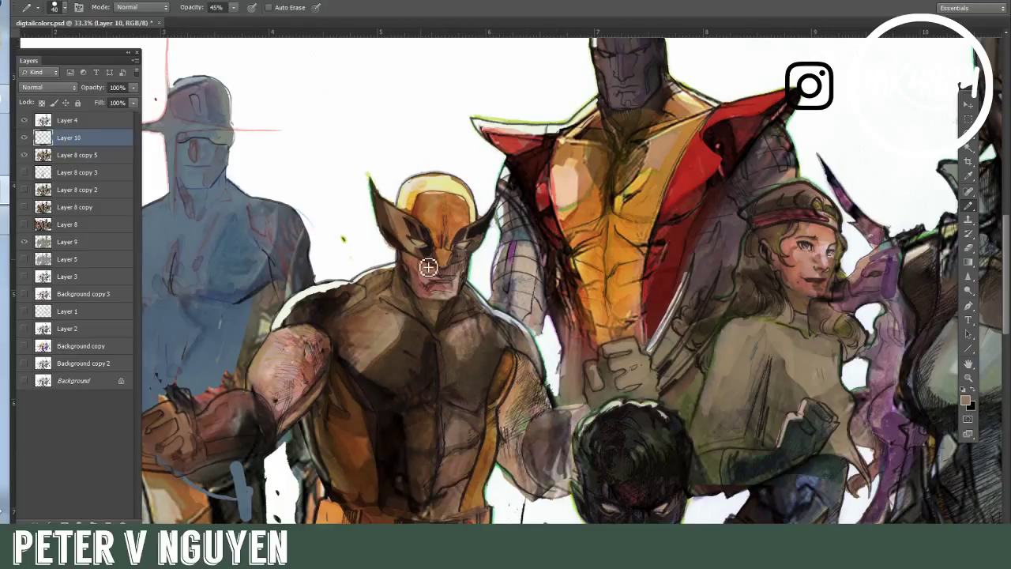
Step: Enlarge the brush, raise its opacity to 82%, and paint the side of the mohawk figure's head in a sampled tone
{"action": "key", "text": "ctrl+minus"}
{"action": "key", "text": "ctrl+minus"}
{"action": "left_click", "coordinate": [701, 125], "text": "alt"}
{"action": "key", "text": "bracketright"}
{"action": "key", "text": "bracketright"}
{"action": "left_click_drag", "start_coordinate": [701, 130], "coordinate": [721, 150]}
{"action": "left_click", "coordinate": [233, 8]}
{"action": "left_click_drag", "start_coordinate": [242, 27], "coordinate": [255, 27]}
{"action": "left_click_drag", "start_coordinate": [708, 130], "coordinate": [726, 168]}
Step: Paint the mohawk figure's waistband in a sampled dark tone and the clawed figure's belt in red sampled from the crouching figure
{"action": "left_click", "coordinate": [687, 341], "text": "alt"}
{"action": "mouse_move", "coordinate": [734, 404]}
{"action": "left_mouse_down"}
{"action": "mouse_move", "coordinate": [738, 447]}
{"action": "mouse_move", "coordinate": [651, 398]}
{"action": "mouse_move", "coordinate": [619, 407]}
{"action": "left_mouse_up"}
{"action": "left_click", "coordinate": [522, 430], "text": "alt"}
{"action": "left_click_drag", "start_coordinate": [324, 387], "coordinate": [377, 398]}
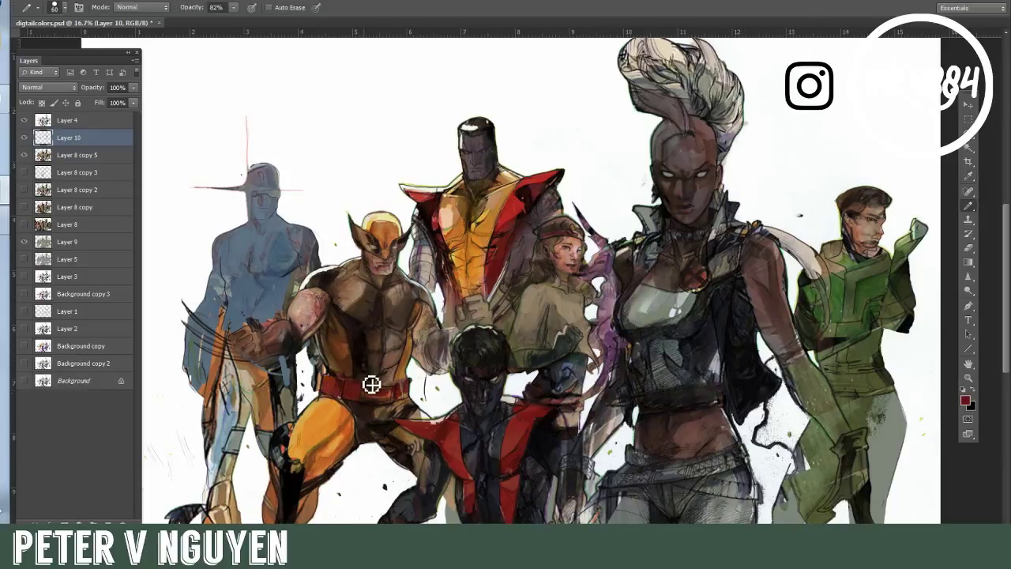
Step: Sample grey and skin tones from the mohawk figure and paint the green area of her lowered forearm brown
{"action": "left_click_drag", "start_coordinate": [674, 269], "coordinate": [651, 79], "text": "alt"}
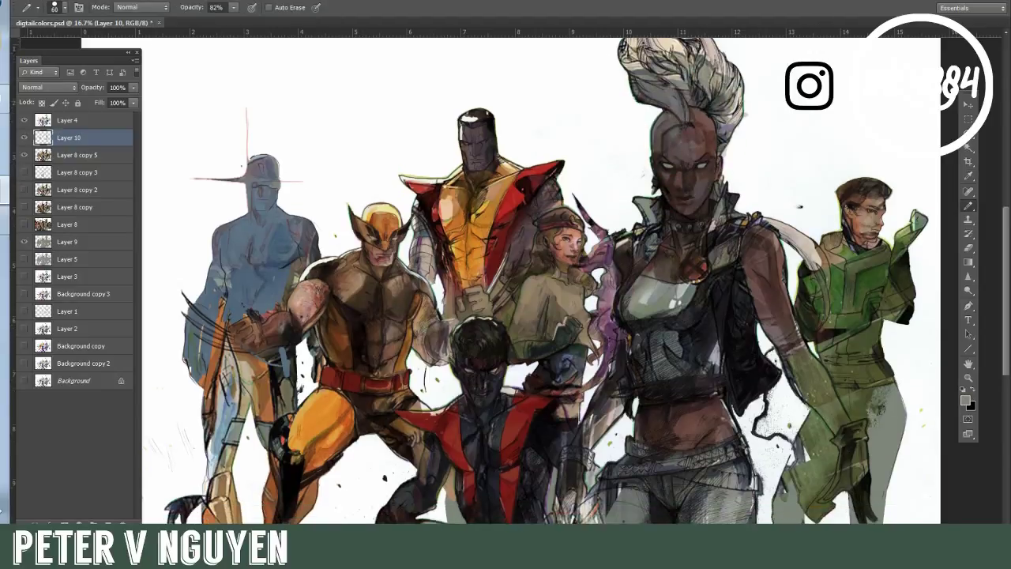
{"action": "left_click", "coordinate": [719, 208], "text": "alt"}
{"action": "left_click", "coordinate": [789, 342], "text": "alt"}
{"action": "mouse_move", "coordinate": [808, 364]}
{"action": "left_mouse_down"}
{"action": "mouse_move", "coordinate": [842, 404]}
{"action": "mouse_move", "coordinate": [831, 419]}
{"action": "mouse_move", "coordinate": [850, 424]}
{"action": "left_mouse_up"}
Step: Sample a tone from the mohawk figure's vest and retouch the vest, the side of her waist and her bare midriff
{"action": "left_click", "coordinate": [721, 307], "text": "alt"}
{"action": "left_click_drag", "start_coordinate": [745, 283], "coordinate": [753, 323]}
{"action": "mouse_move", "coordinate": [708, 382]}
{"action": "left_mouse_down"}
{"action": "mouse_move", "coordinate": [725, 387]}
{"action": "mouse_move", "coordinate": [754, 450]}
{"action": "left_mouse_up"}
{"action": "left_click_drag", "start_coordinate": [641, 456], "coordinate": [654, 460]}
Step: Paint the mohawk figure's other forearm in a sampled tone and retouch the headband girl's hip
{"action": "left_click", "coordinate": [599, 427], "text": "alt"}
{"action": "mouse_move", "coordinate": [604, 420]}
{"action": "left_mouse_down"}
{"action": "mouse_move", "coordinate": [583, 440]}
{"action": "mouse_move", "coordinate": [597, 446]}
{"action": "left_mouse_up"}
{"action": "mouse_move", "coordinate": [614, 403]}
{"action": "left_mouse_down"}
{"action": "mouse_move", "coordinate": [596, 434]}
{"action": "mouse_move", "coordinate": [568, 429]}
{"action": "mouse_move", "coordinate": [583, 379]}
{"action": "left_mouse_up"}
{"action": "left_click_drag", "start_coordinate": [552, 346], "coordinate": [524, 355]}
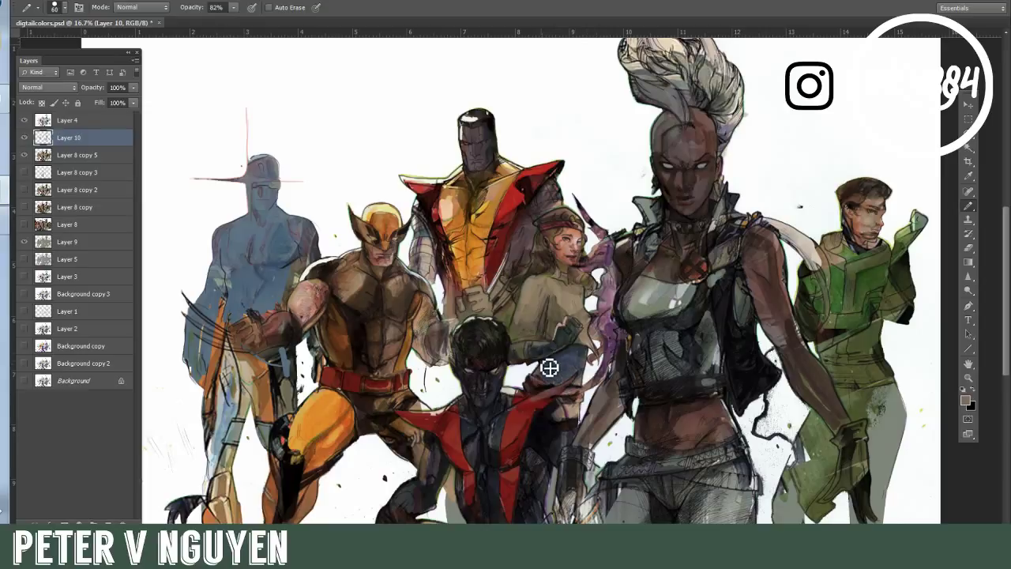
Step: Retouch the green-costumed figure's face in sampled beige and the crouching figure's face and hair in sampled near-black
{"action": "left_click", "coordinate": [878, 217], "text": "alt"}
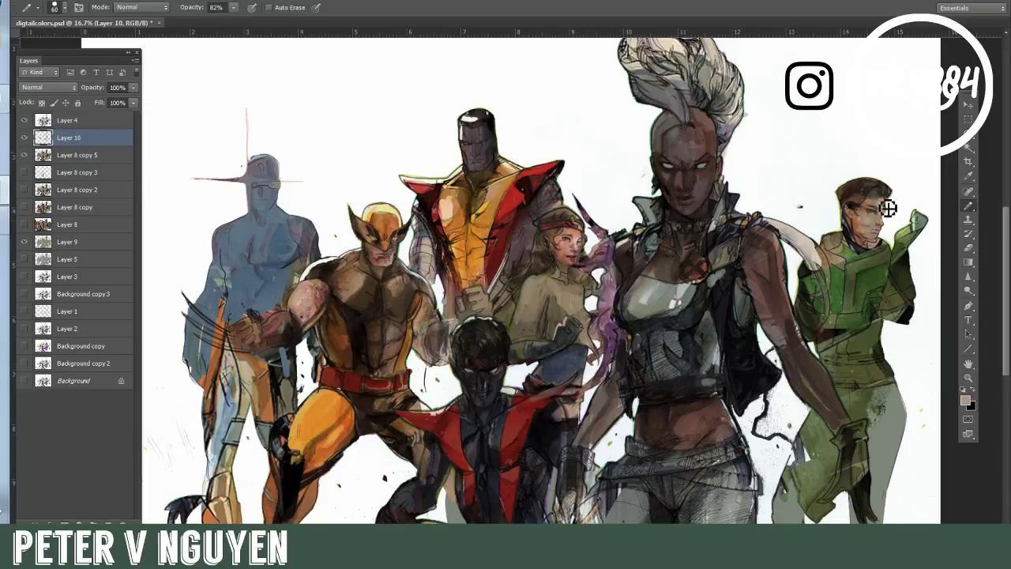
{"action": "left_click", "coordinate": [377, 336], "text": "alt"}
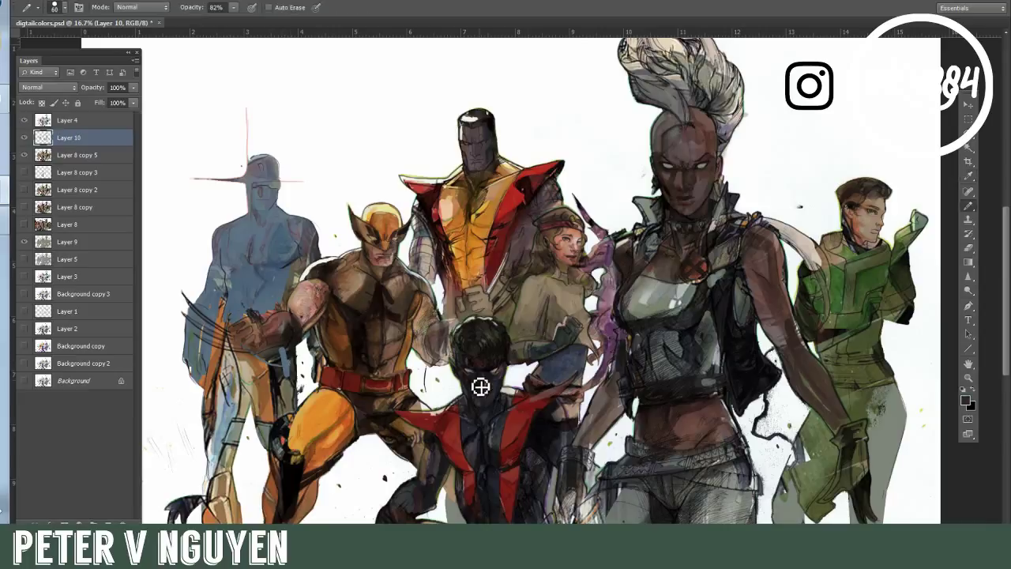
{"action": "left_click", "coordinate": [578, 218], "text": "alt"}
Step: Paint the green-costumed figure's upper arm in dark green and the mohawk figure's glove in a sampled grey
{"action": "left_click", "coordinate": [280, 256], "text": "alt"}
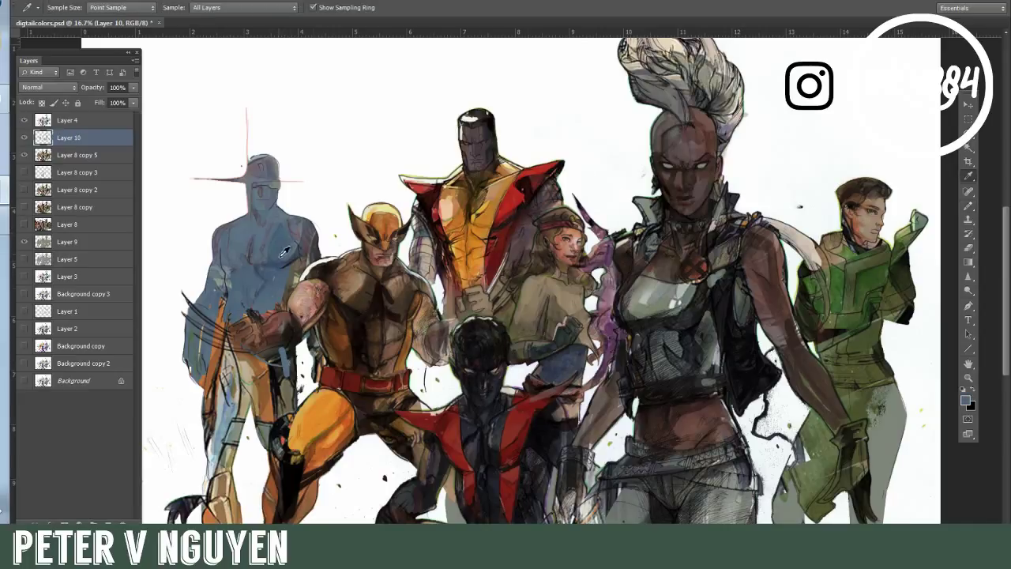
{"action": "left_click_drag", "start_coordinate": [813, 278], "coordinate": [803, 322]}
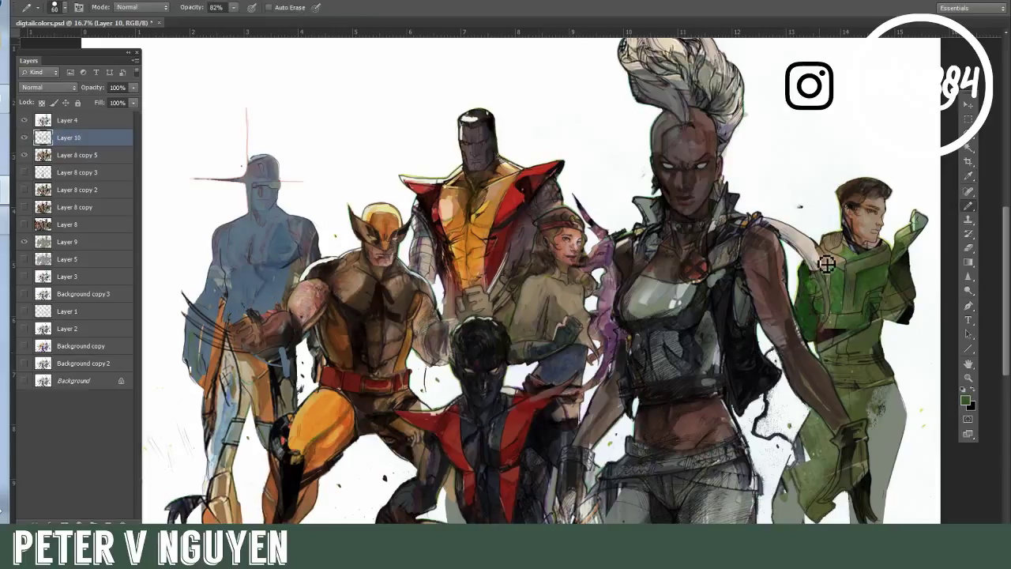
{"action": "left_click", "coordinate": [734, 236], "text": "alt"}
{"action": "scroll", "coordinate": [696, 237], "scroll_direction": "down", "scroll_amount": 1}
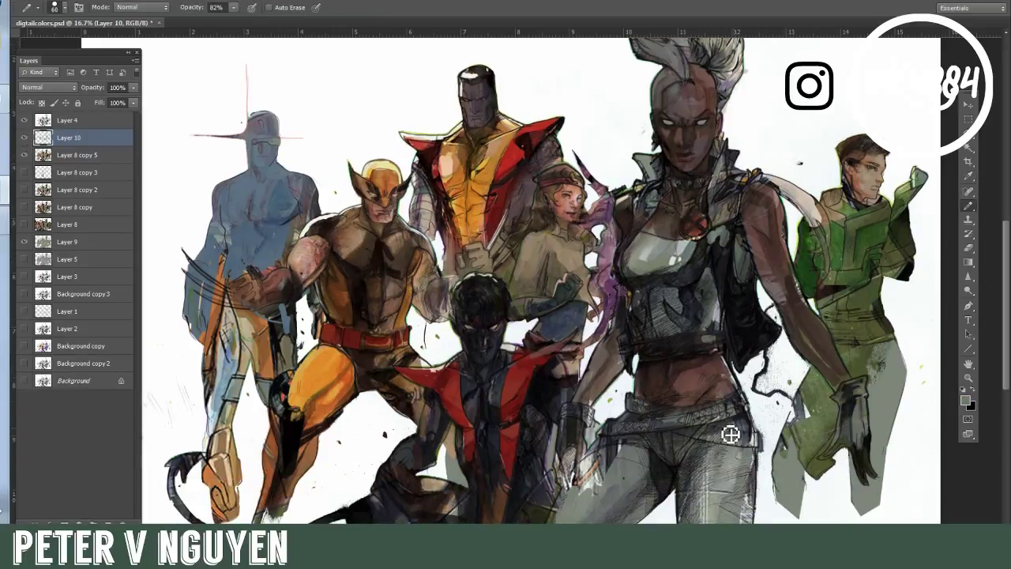
Step: Paint the clawed figure's legs in sampled orange and carry the orange onto the blue figure's hand
{"action": "left_click", "coordinate": [309, 379], "text": "alt"}
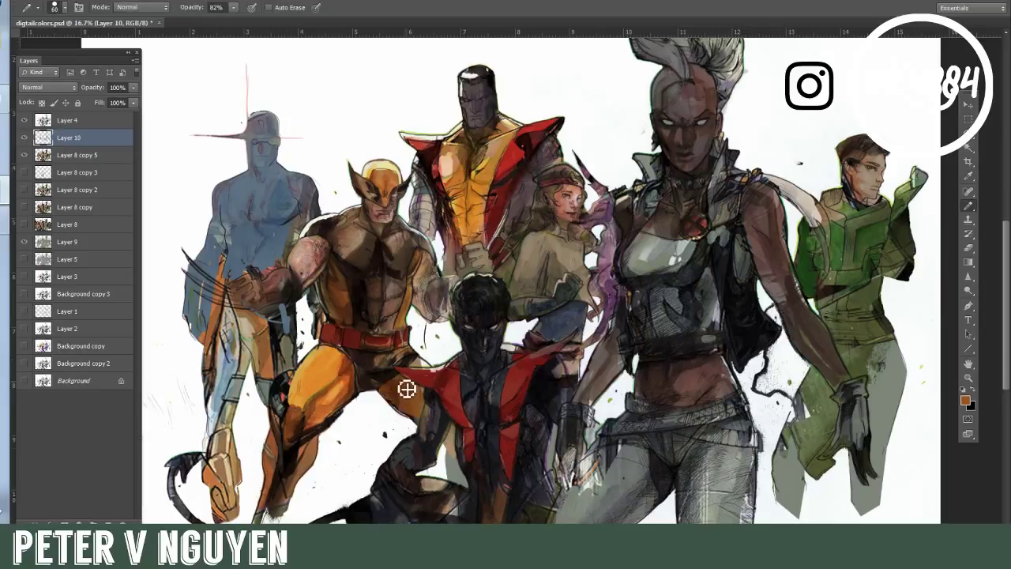
{"action": "left_click", "coordinate": [262, 338], "text": "alt"}
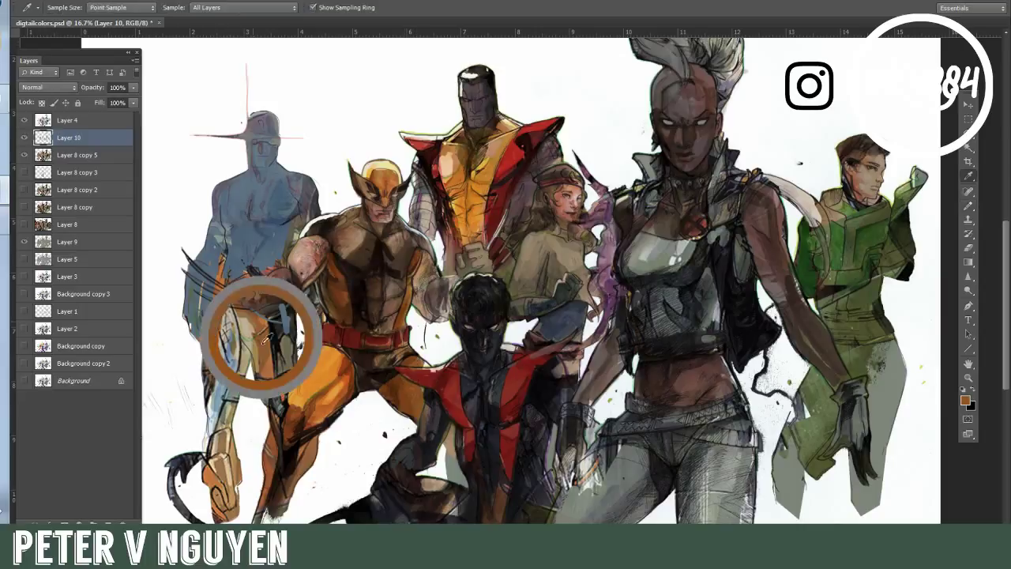
{"action": "left_click_drag", "start_coordinate": [192, 306], "coordinate": [214, 287]}
Step: Sample a near-black, enlarge the brush to 250, and paint broad dark strokes over the crouching figure's legs and the mohawk figure's bent knee
{"action": "scroll", "coordinate": [437, 364], "scroll_direction": "down", "scroll_amount": 2}
{"action": "left_click", "coordinate": [501, 337], "text": "alt"}
{"action": "key", "text": "bracketright"}
{"action": "key", "text": "bracketright"}
{"action": "key", "text": "bracketright"}
{"action": "key", "text": "bracketright"}
{"action": "key", "text": "bracketright"}
{"action": "key", "text": "bracketright"}
{"action": "key", "text": "bracketright"}
{"action": "key", "text": "bracketright"}
{"action": "key", "text": "bracketright"}
{"action": "left_click_drag", "start_coordinate": [403, 430], "coordinate": [452, 453]}
{"action": "mouse_move", "coordinate": [368, 455]}
{"action": "left_mouse_down"}
{"action": "mouse_move", "coordinate": [461, 495]}
{"action": "mouse_move", "coordinate": [492, 461]}
{"action": "mouse_move", "coordinate": [554, 514]}
{"action": "mouse_move", "coordinate": [567, 455]}
{"action": "mouse_move", "coordinate": [632, 443]}
{"action": "left_mouse_up"}
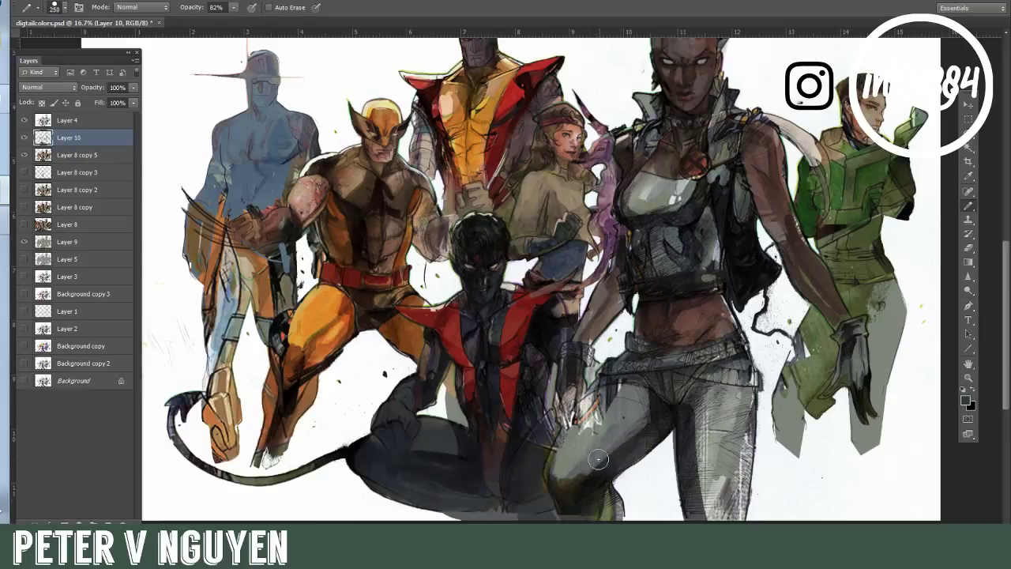
Step: Paint the blue figure's legs and torso edge in a grey-green sampled from his leg
{"action": "left_click", "coordinate": [236, 327], "text": "alt"}
{"action": "mouse_move", "coordinate": [235, 328]}
{"action": "left_mouse_down"}
{"action": "mouse_move", "coordinate": [251, 277]}
{"action": "mouse_move", "coordinate": [224, 276]}
{"action": "mouse_move", "coordinate": [289, 311]}
{"action": "mouse_move", "coordinate": [286, 184]}
{"action": "mouse_move", "coordinate": [270, 170]}
{"action": "mouse_move", "coordinate": [310, 167]}
{"action": "mouse_move", "coordinate": [316, 124]}
{"action": "left_mouse_up"}
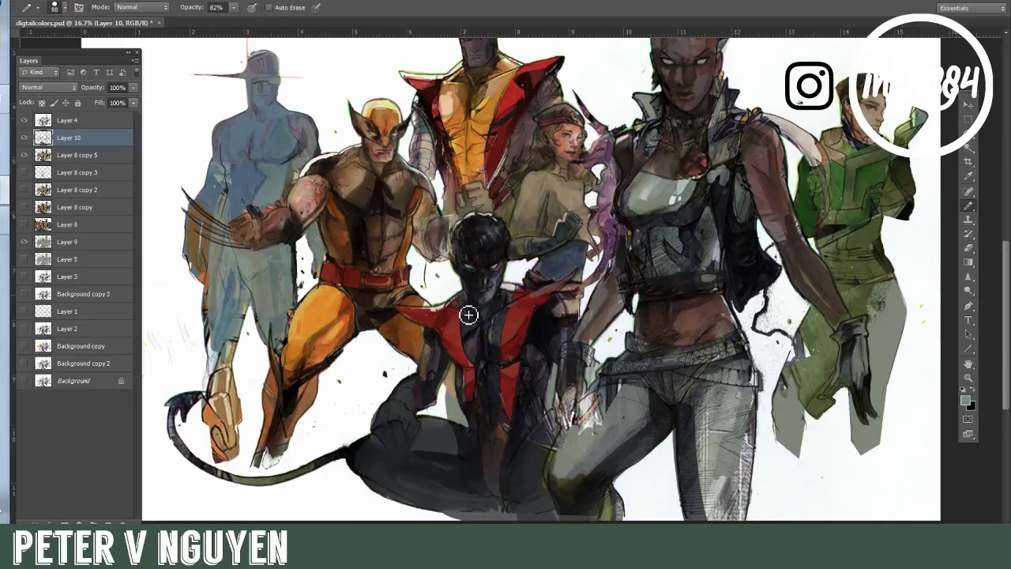
{"action": "scroll", "coordinate": [553, 261], "scroll_direction": "up", "scroll_amount": 2}
{"action": "key", "text": "i"}
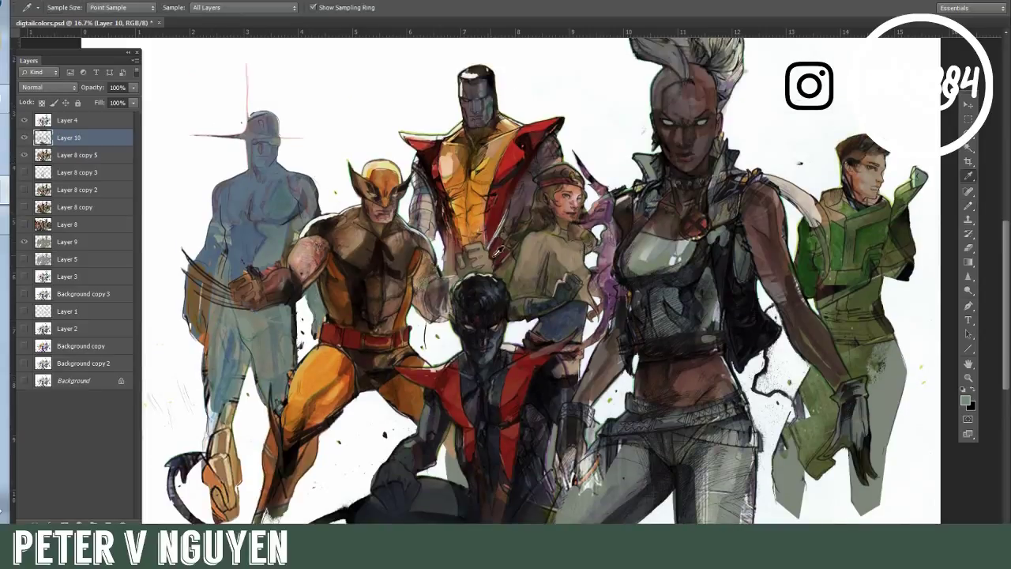
Step: Paint over the mohawk figure's X emblem and add light strokes to her hair, the headband girl's sleeve and the crouching figure's hand
{"action": "key", "text": "b"}
{"action": "mouse_move", "coordinate": [693, 224]}
{"action": "left_mouse_down"}
{"action": "mouse_move", "coordinate": [706, 232]}
{"action": "mouse_move", "coordinate": [690, 211]}
{"action": "left_mouse_up"}
{"action": "left_click_drag", "start_coordinate": [716, 92], "coordinate": [737, 80]}
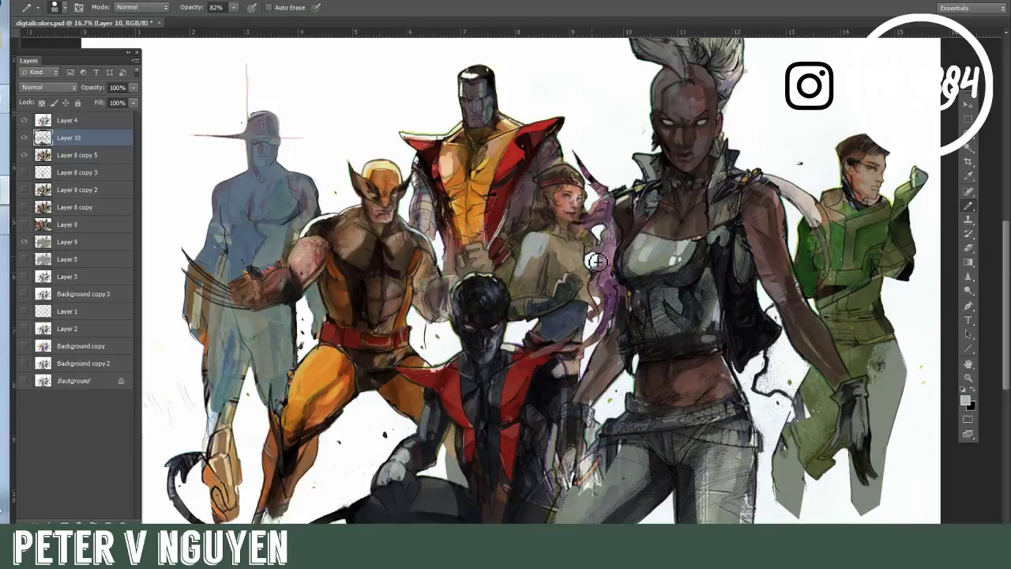
Step: Try raising the saturation of the Layer 4 line art to +100
{"action": "scroll", "coordinate": [878, 267], "scroll_direction": "up", "scroll_amount": 2}
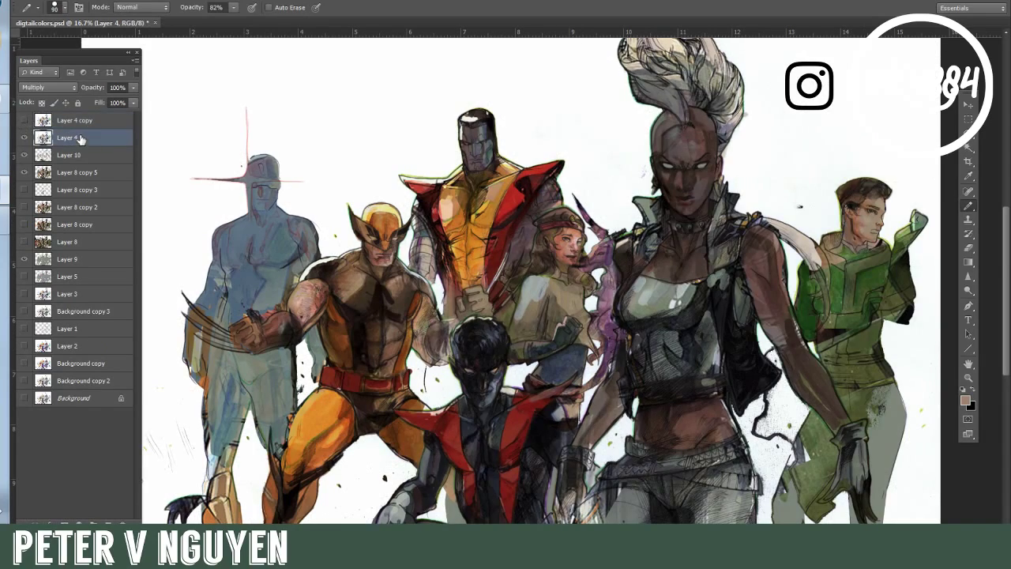
{"action": "key", "text": "ctrl+u"}
{"action": "left_click", "coordinate": [845, 269]}
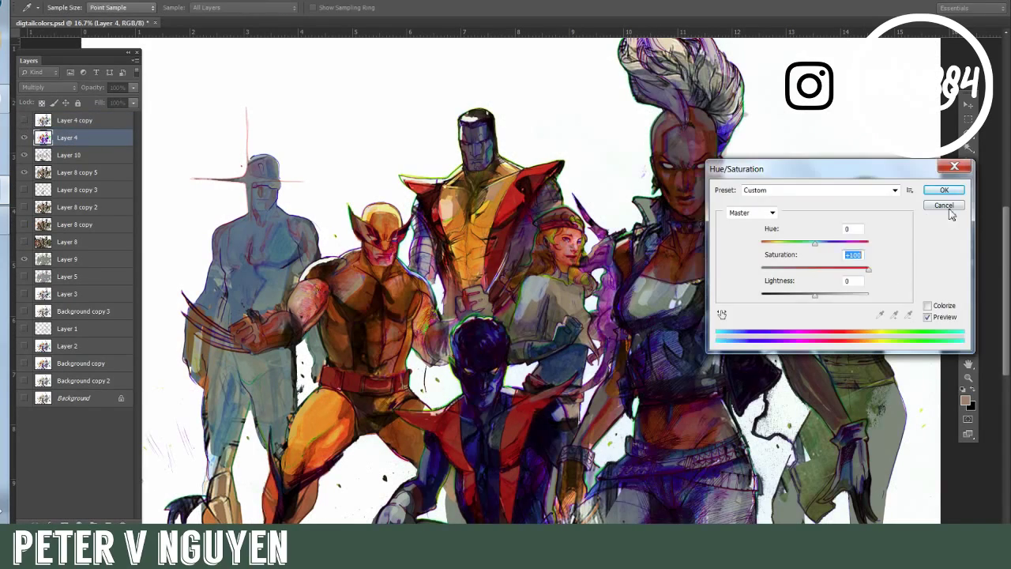
{"action": "left_click", "coordinate": [949, 207]}
Step: Move Layer 8 directly above Layer 10, shift its artwork over the mohawk figure's head to sample its colours, and hide it
{"action": "left_click", "coordinate": [969, 378]}
{"action": "left_click", "coordinate": [603, 284]}
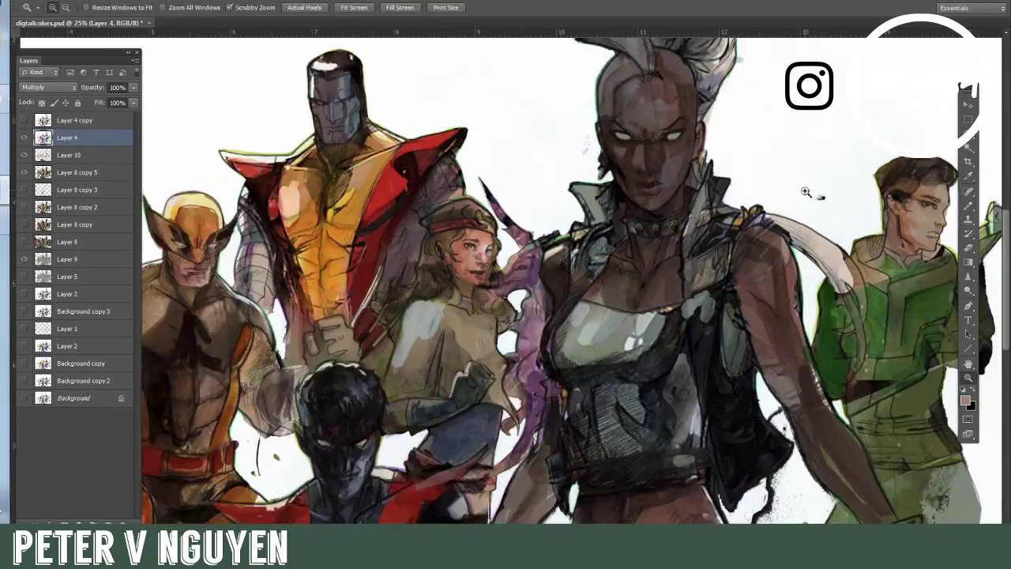
{"action": "left_click", "coordinate": [604, 202]}
{"action": "left_click", "coordinate": [607, 158]}
{"action": "left_click", "coordinate": [538, 260], "text": "alt"}
{"action": "left_click", "coordinate": [25, 241]}
{"action": "left_click_drag", "start_coordinate": [63, 245], "coordinate": [62, 147]}
{"action": "key", "text": "v"}
{"action": "mouse_move", "coordinate": [629, 199]}
{"action": "left_mouse_down"}
{"action": "mouse_move", "coordinate": [615, 246]}
{"action": "mouse_move", "coordinate": [633, 197]}
{"action": "left_mouse_up"}
{"action": "key", "text": "i"}
{"action": "left_click", "coordinate": [548, 221]}
{"action": "left_click", "coordinate": [25, 155]}
Step: On Layer 10, gradient-fill lassoed areas of the mohawk figure's shaved head and shoulder in sampled grey, and clear the selection
{"action": "key", "text": "g"}
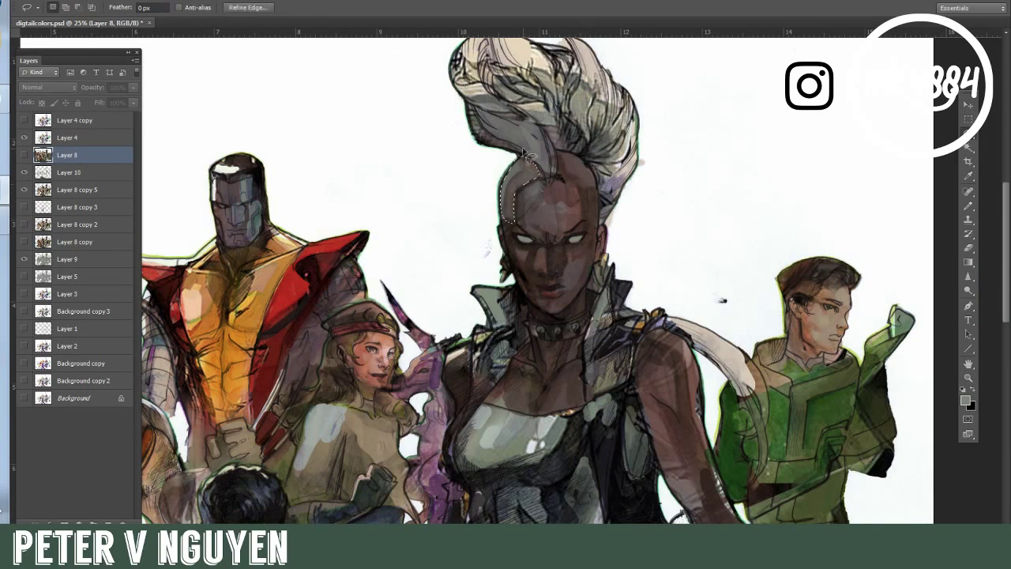
{"action": "key", "text": "alt+bracketleft"}
{"action": "key", "text": "l"}
{"action": "key", "text": "g"}
{"action": "left_click_drag", "start_coordinate": [454, 402], "coordinate": [470, 354]}
{"action": "key", "text": "ctrl+d"}
Step: Gradient-fill part of the mohawk figure's collar in sampled yellow-green and her lassoed forehead in sampled brown
{"action": "key", "text": "i"}
{"action": "left_click", "coordinate": [481, 336]}
{"action": "key", "text": "l"}
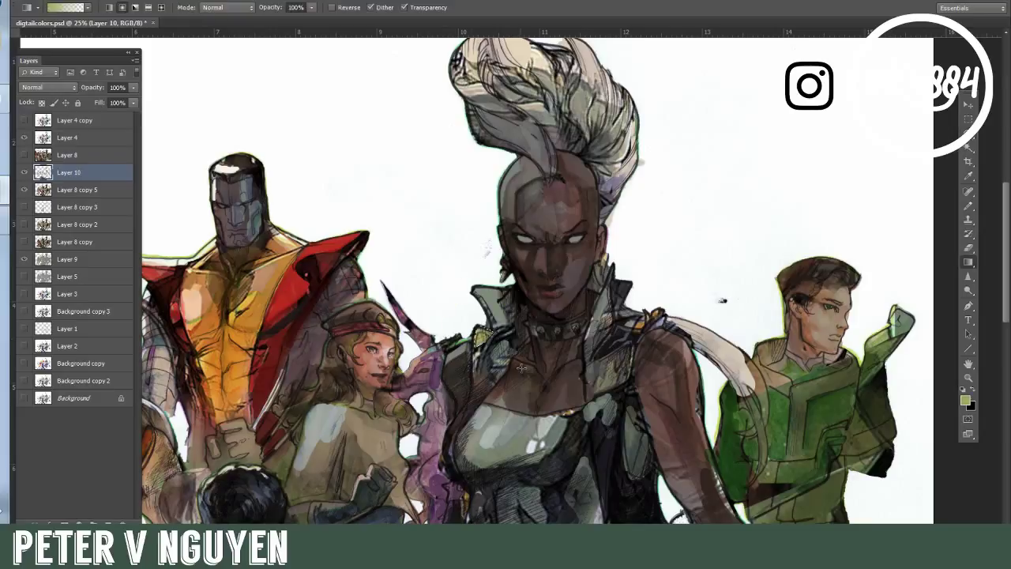
{"action": "key", "text": "i"}
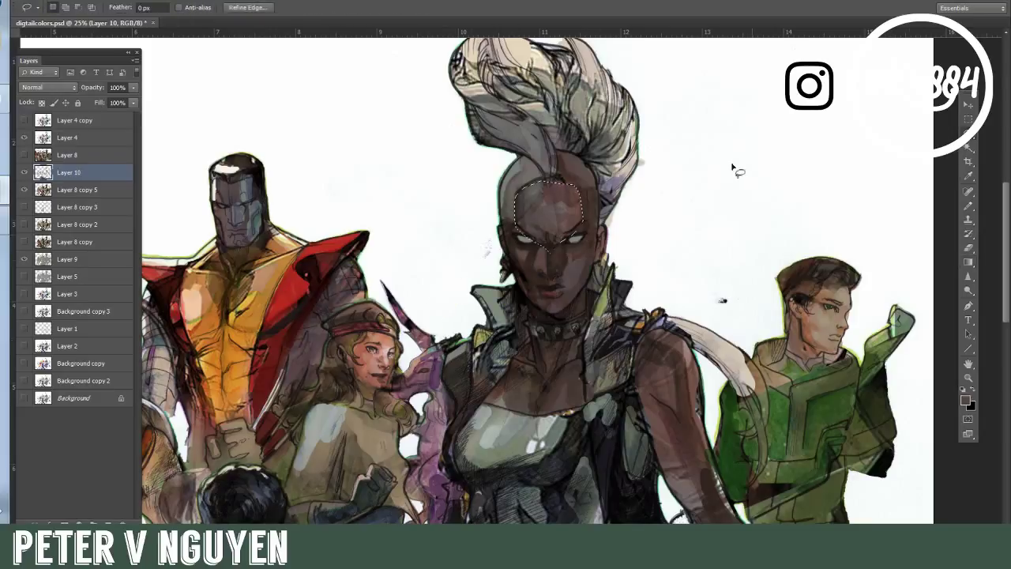
{"action": "left_click", "coordinate": [554, 202]}
{"action": "key", "text": "l"}
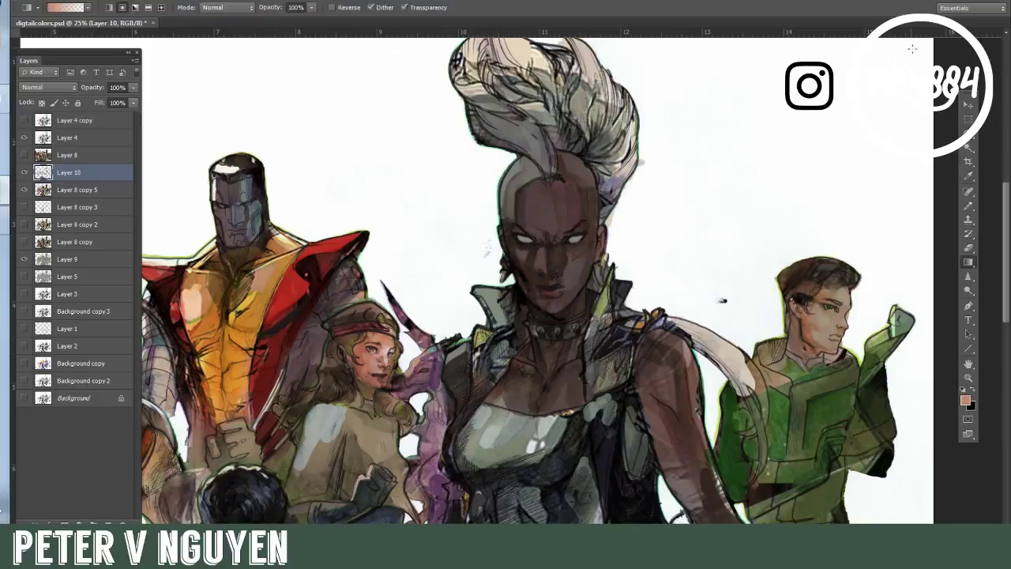
Step: Lasso the face of the metal-skinned figure in the yellow and red costume
{"action": "left_click_drag", "start_coordinate": [221, 185], "coordinate": [247, 160]}
{"action": "key", "text": "z"}
{"action": "left_click_drag", "start_coordinate": [747, 296], "coordinate": [670, 297]}
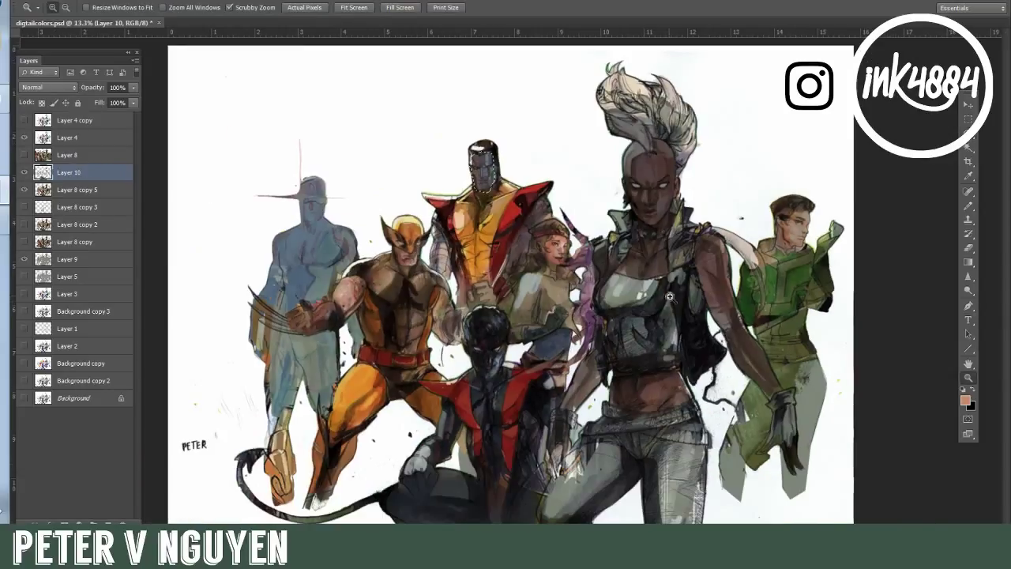
Step: Compare the artwork with Layer 10 on and off, and merge Layer 10 down into Layer 8 copy 5
{"action": "left_click", "coordinate": [24, 172]}
{"action": "left_click", "coordinate": [25, 172]}
{"action": "left_click", "coordinate": [24, 173]}
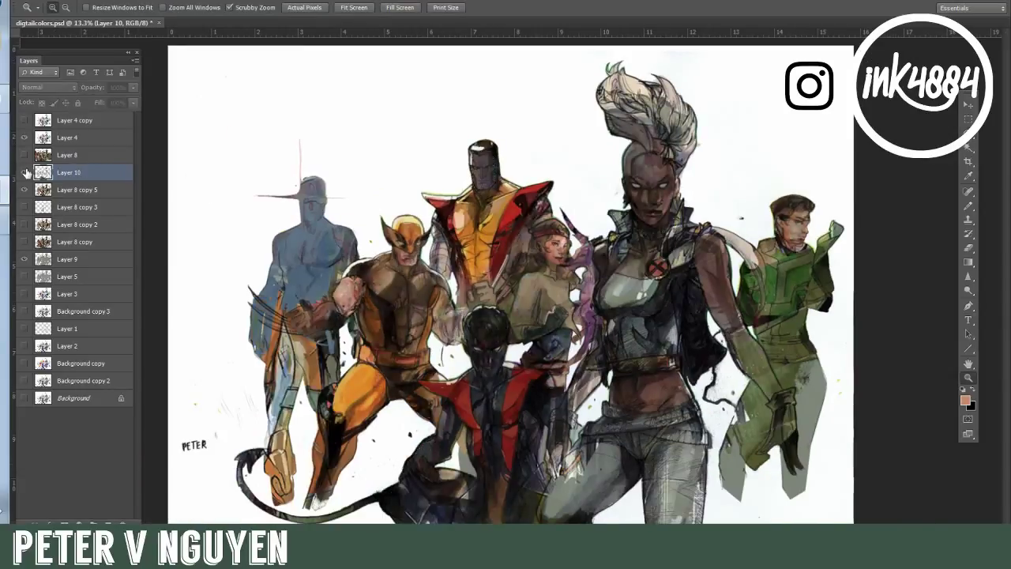
{"action": "left_click", "coordinate": [25, 173]}
{"action": "key", "text": "ctrl+e"}
Step: Try darkening the merged artwork by lowering its lightness to about -73
{"action": "key", "text": "ctrl+u"}
{"action": "left_click_drag", "start_coordinate": [815, 296], "coordinate": [779, 299]}
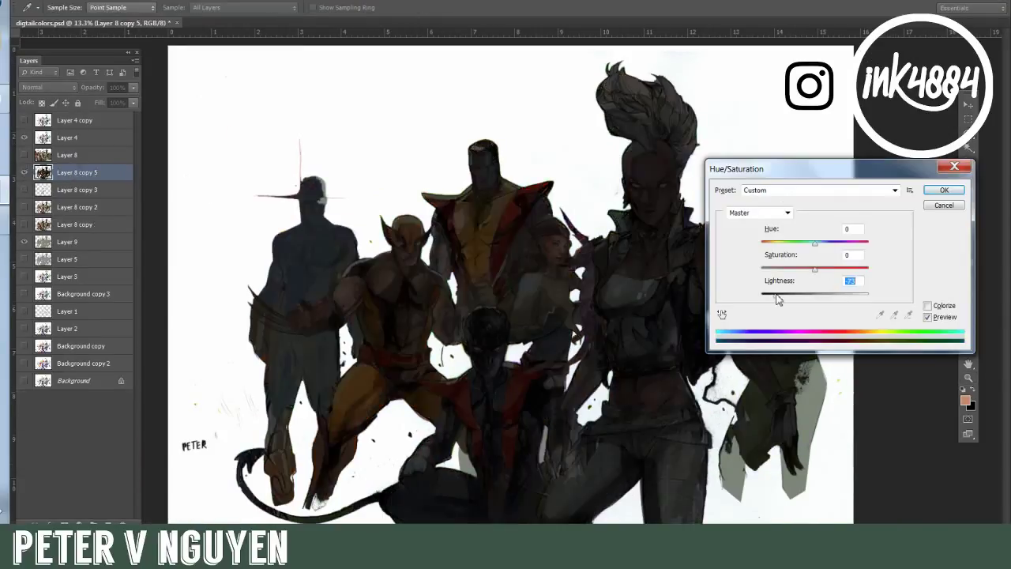
{"action": "left_click", "coordinate": [946, 205]}
Step: Duplicate Layer 8 copy 5, set the duplicate to Screen blending with 75% fill, and toggle its visibility to compare
{"action": "left_click_drag", "start_coordinate": [100, 173], "coordinate": [108, 522]}
{"action": "left_click", "coordinate": [51, 88]}
{"action": "left_click", "coordinate": [54, 208]}
{"action": "left_click", "coordinate": [134, 103]}
{"action": "left_click_drag", "start_coordinate": [135, 117], "coordinate": [120, 117]}
{"action": "left_click", "coordinate": [270, 102]}
{"action": "left_click", "coordinate": [24, 173]}
{"action": "left_click", "coordinate": [25, 173]}
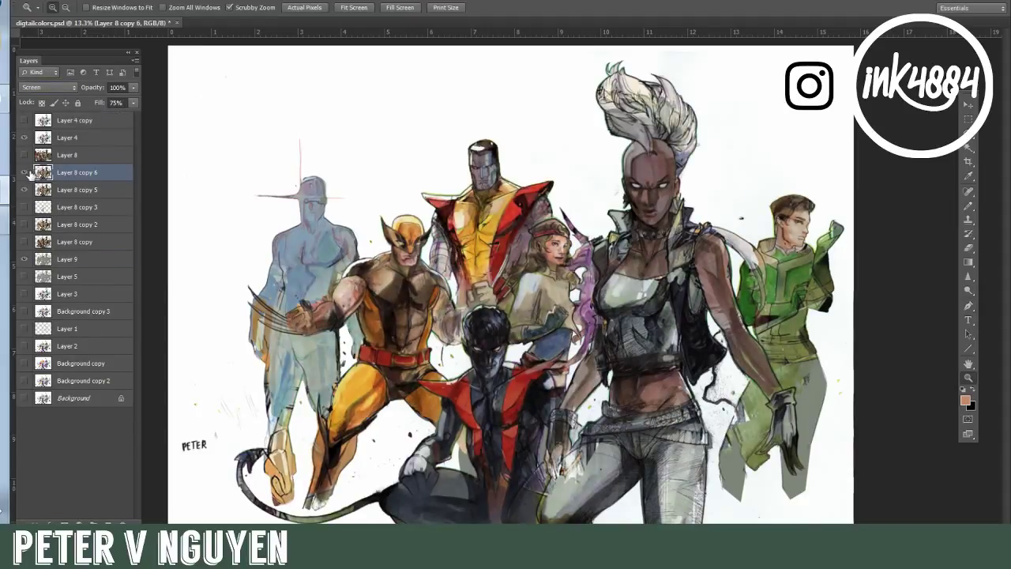
Step: Delete a lassoed patch over the clawed, yellow-masked figure's chest from Layer 8 copy 6, clear the selection, and save the document
{"action": "key", "text": "l"}
{"action": "left_click_drag", "start_coordinate": [387, 271], "coordinate": [435, 271]}
{"action": "key", "text": "Delete"}
{"action": "key", "text": "ctrl+d"}
{"action": "key", "text": "ctrl+s"}
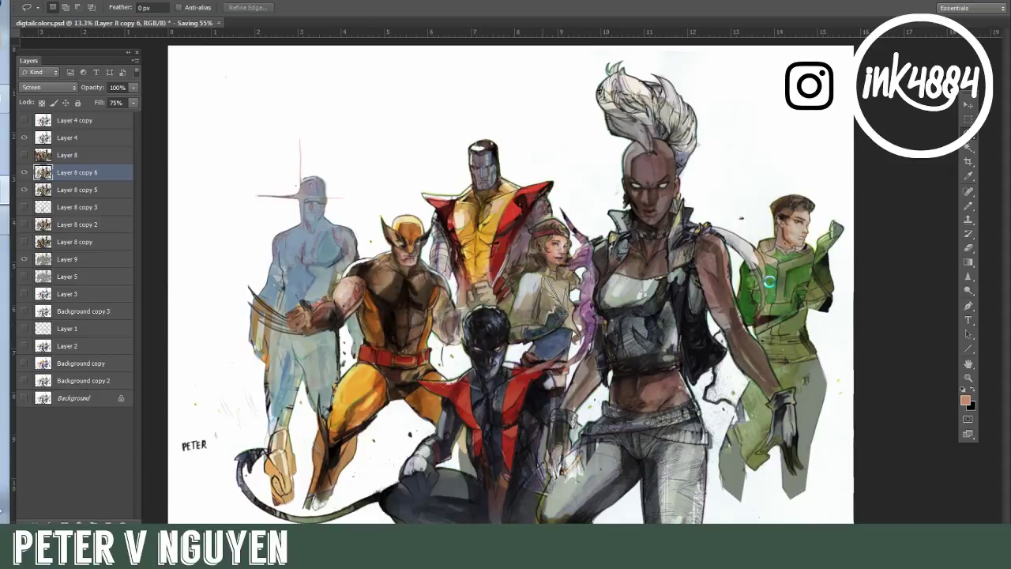
Step: Lasso a small area on the brown-haired woman's light top and toggle the visibility of Layer 8 copy 6
{"action": "left_click_drag", "start_coordinate": [544, 279], "coordinate": [553, 276]}
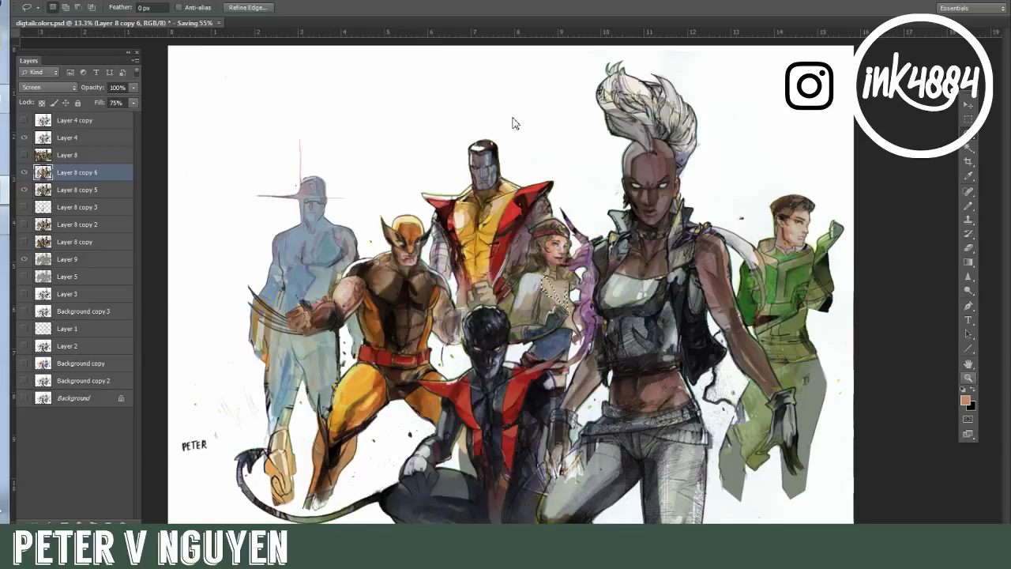
{"action": "key", "text": "z"}
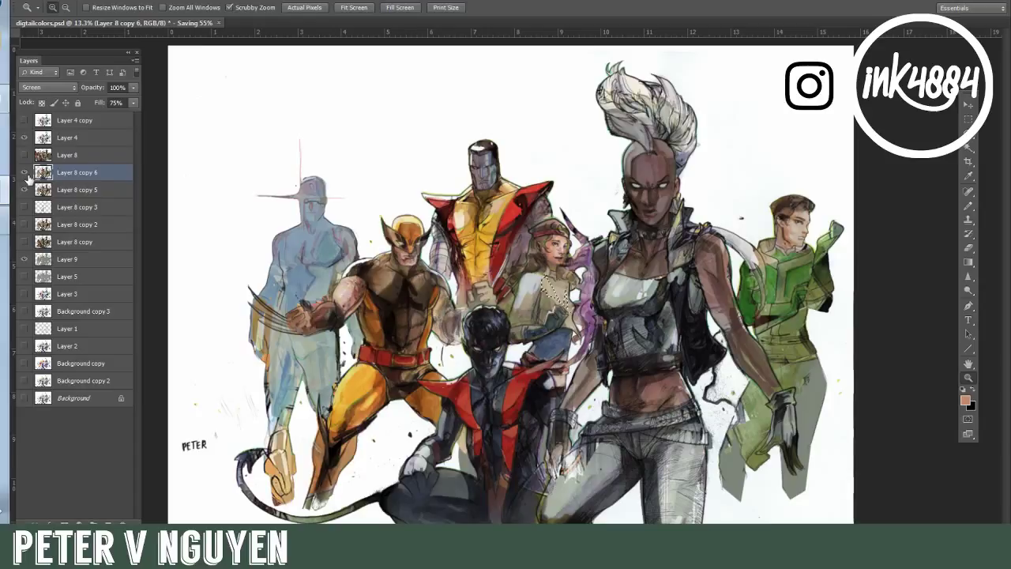
{"action": "left_click", "coordinate": [25, 174]}
Step: Try deleting all hidden layers, and undo the deletion
{"action": "left_click", "coordinate": [136, 60]}
{"action": "left_click", "coordinate": [179, 99]}
{"action": "left_click", "coordinate": [475, 207]}
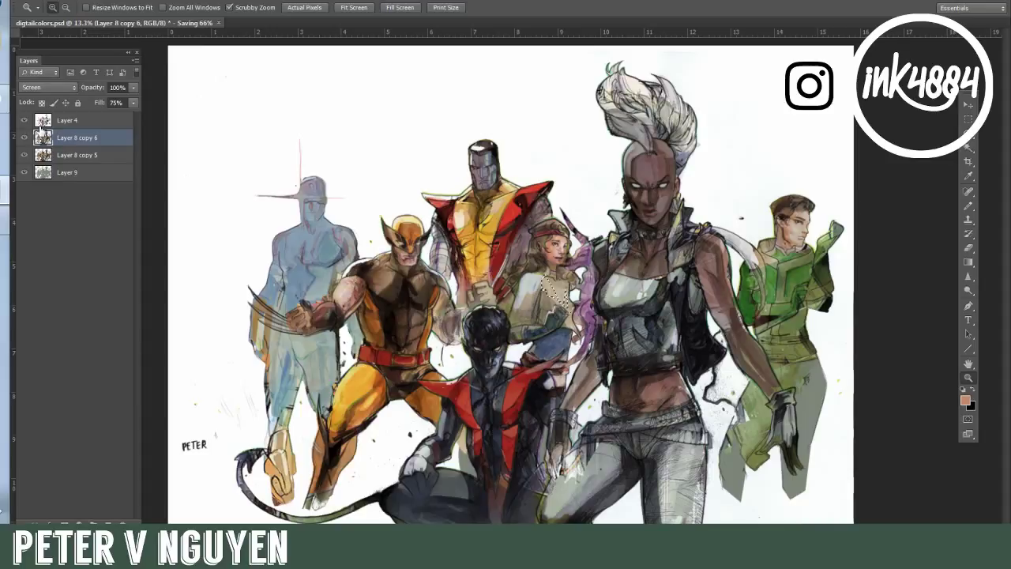
{"action": "key", "text": "ctrl+z"}
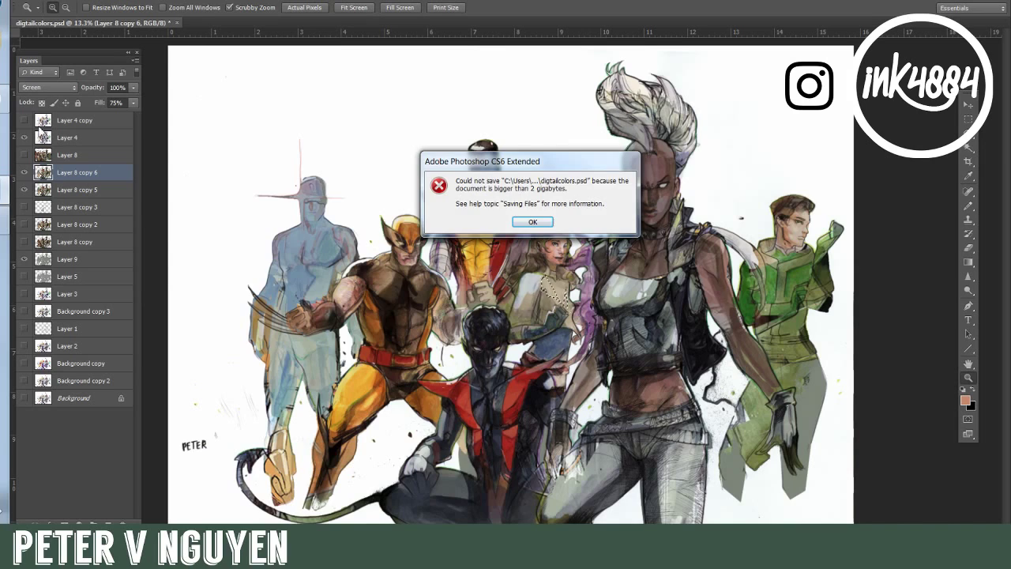
Step: Dismiss the save alert and delete all hidden layers from the document
{"action": "key", "text": "Return"}
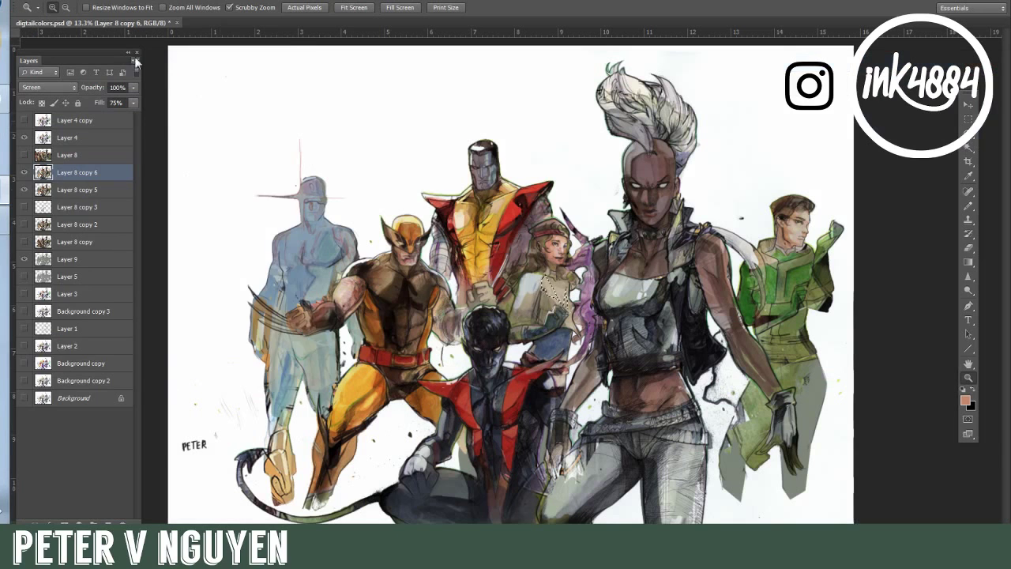
{"action": "left_click", "coordinate": [136, 60]}
{"action": "left_click", "coordinate": [178, 118]}
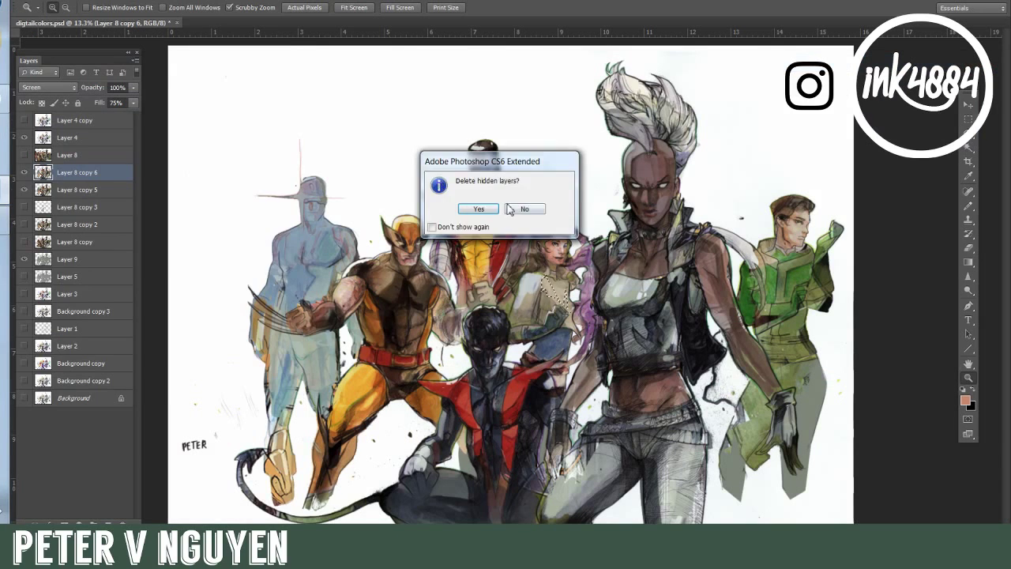
{"action": "left_click", "coordinate": [479, 208]}
Step: Select the entire canvas and crop the image to that selection
{"action": "left_click", "coordinate": [155, 1]}
{"action": "left_click", "coordinate": [156, 5]}
{"action": "left_click", "coordinate": [83, 1]}
{"action": "left_click", "coordinate": [142, 125]}
Step: Save the document as a new file named digtailcolors2.psd
{"action": "left_click", "coordinate": [38, 0]}
{"action": "left_click", "coordinate": [72, 147]}
{"action": "key", "text": "Return"}
{"action": "key", "text": "Return"}
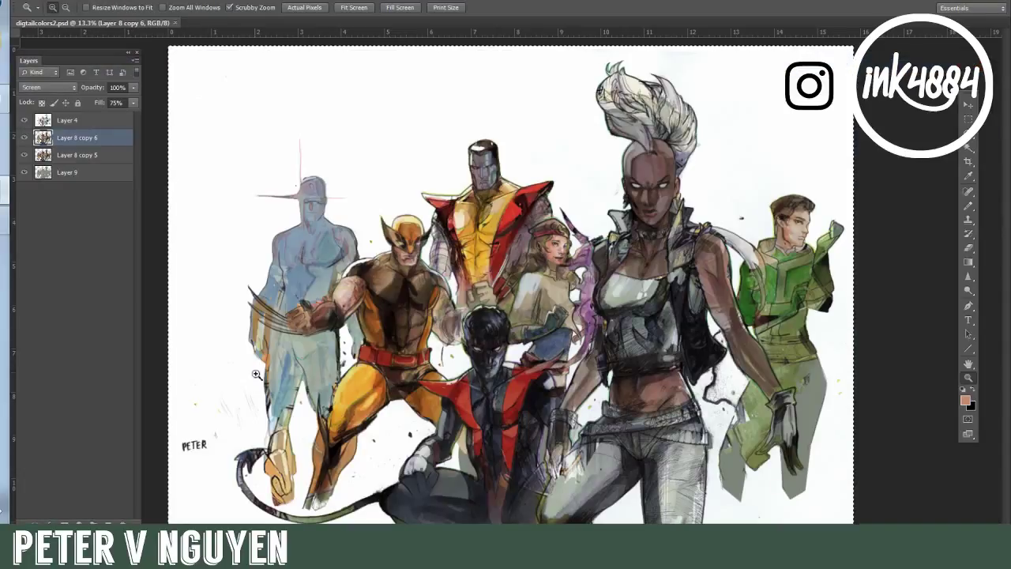